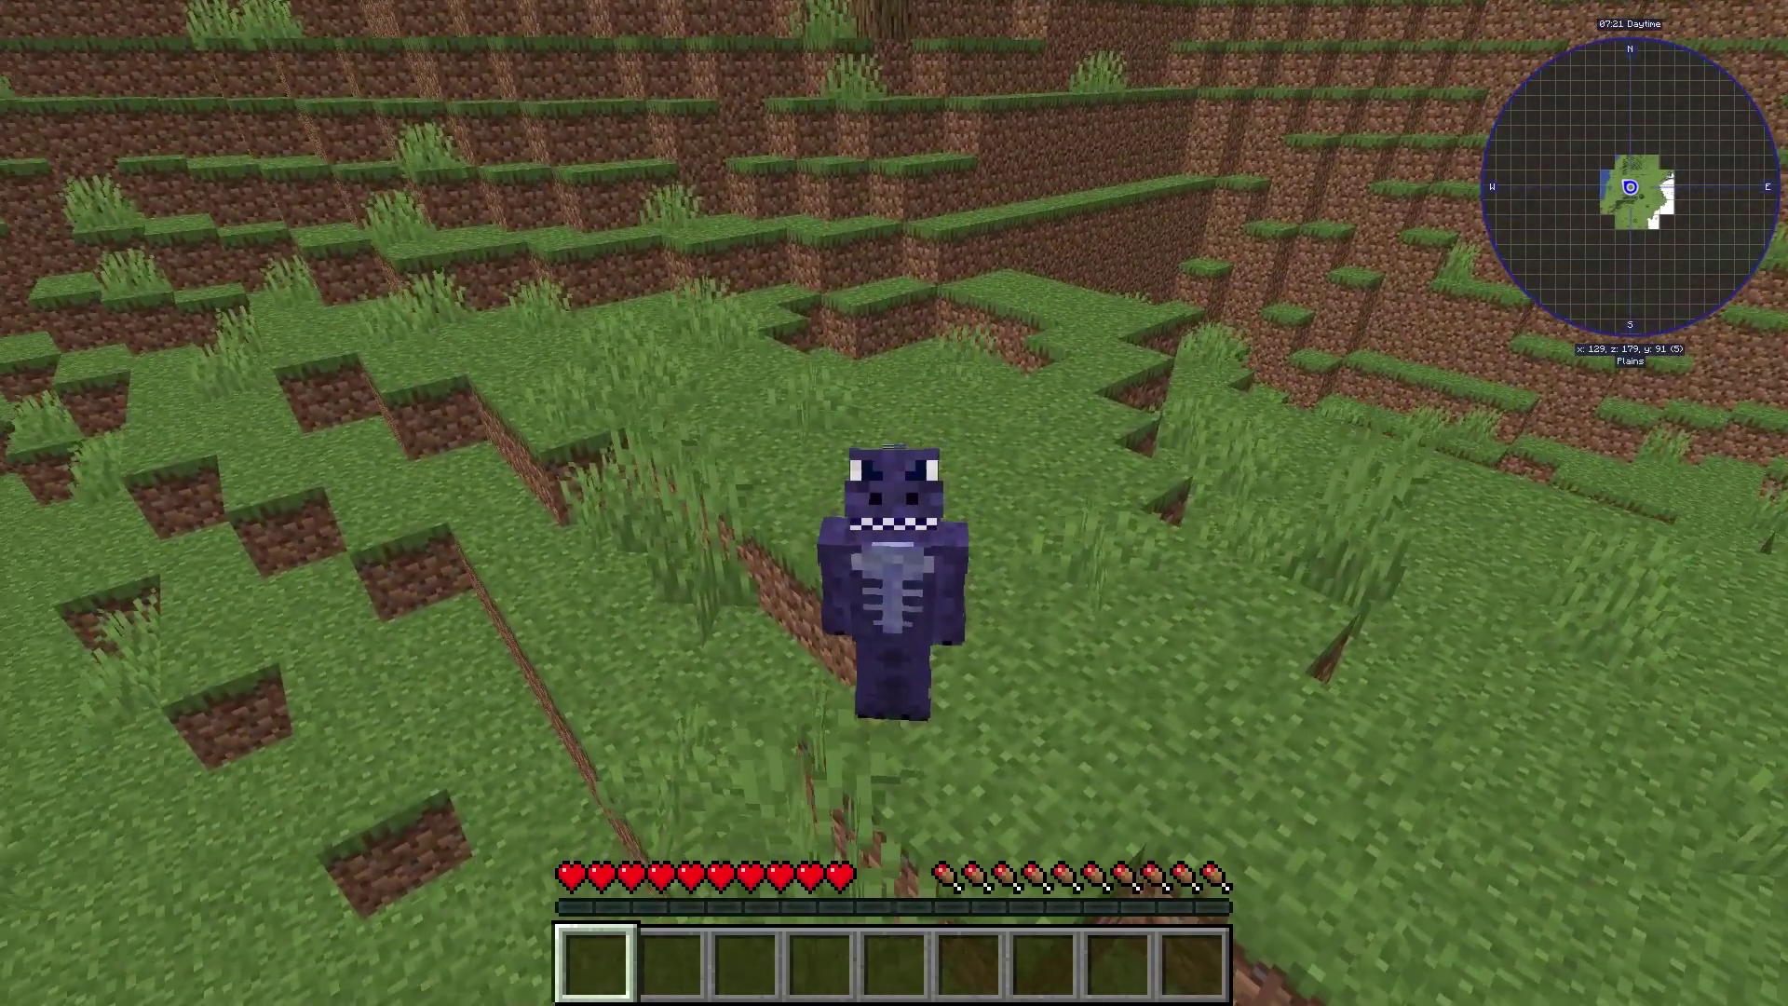
In Minecraft, view the JourneyMap world map and walk the player across the hillside
key("j")
key("j")
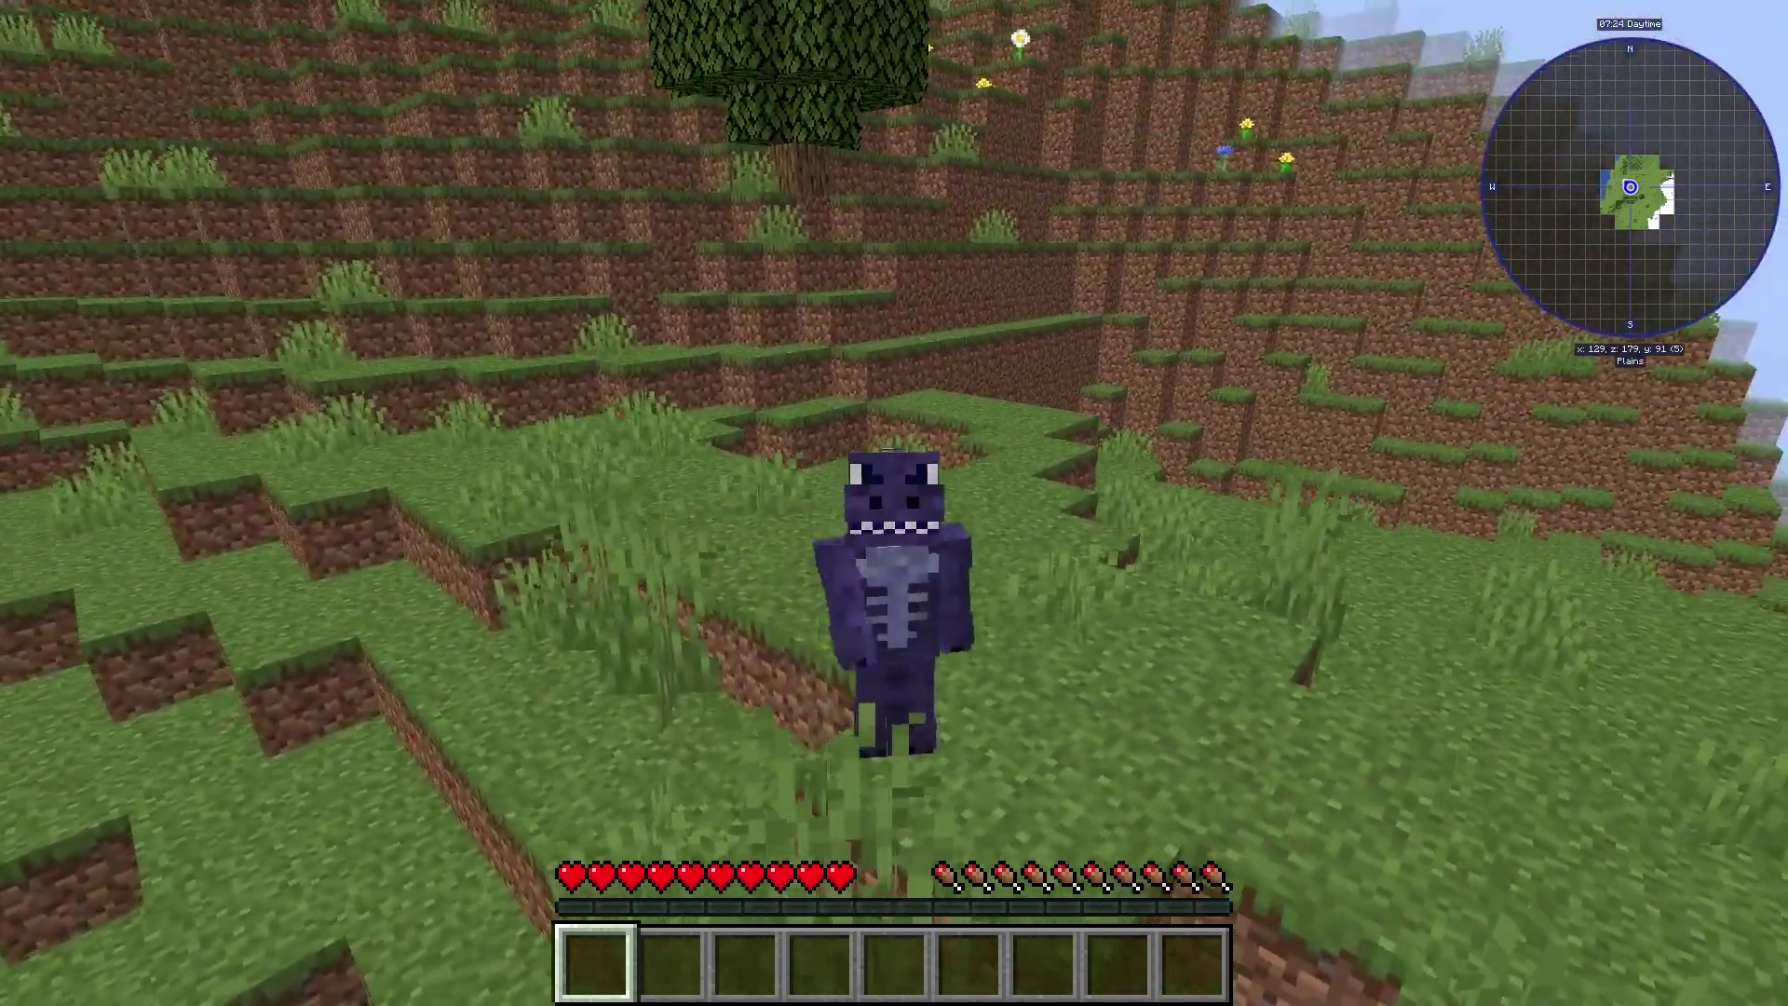
left_click(894, 503)
key("w")
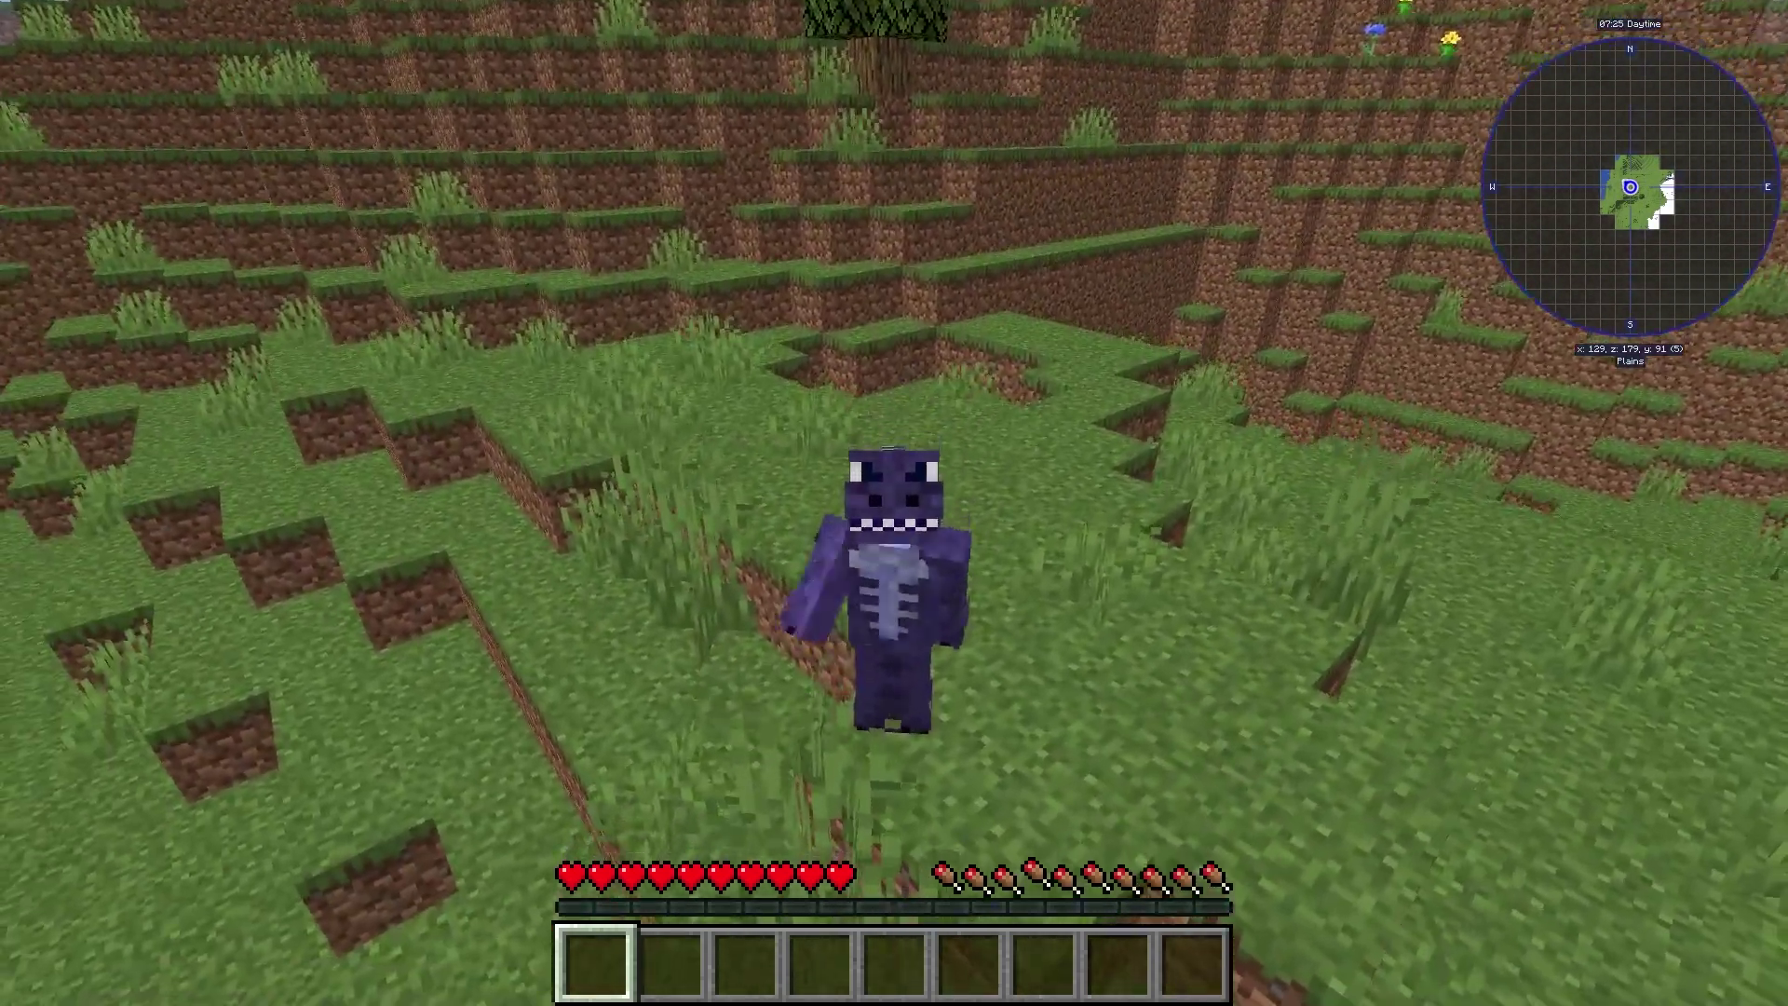
key("w")
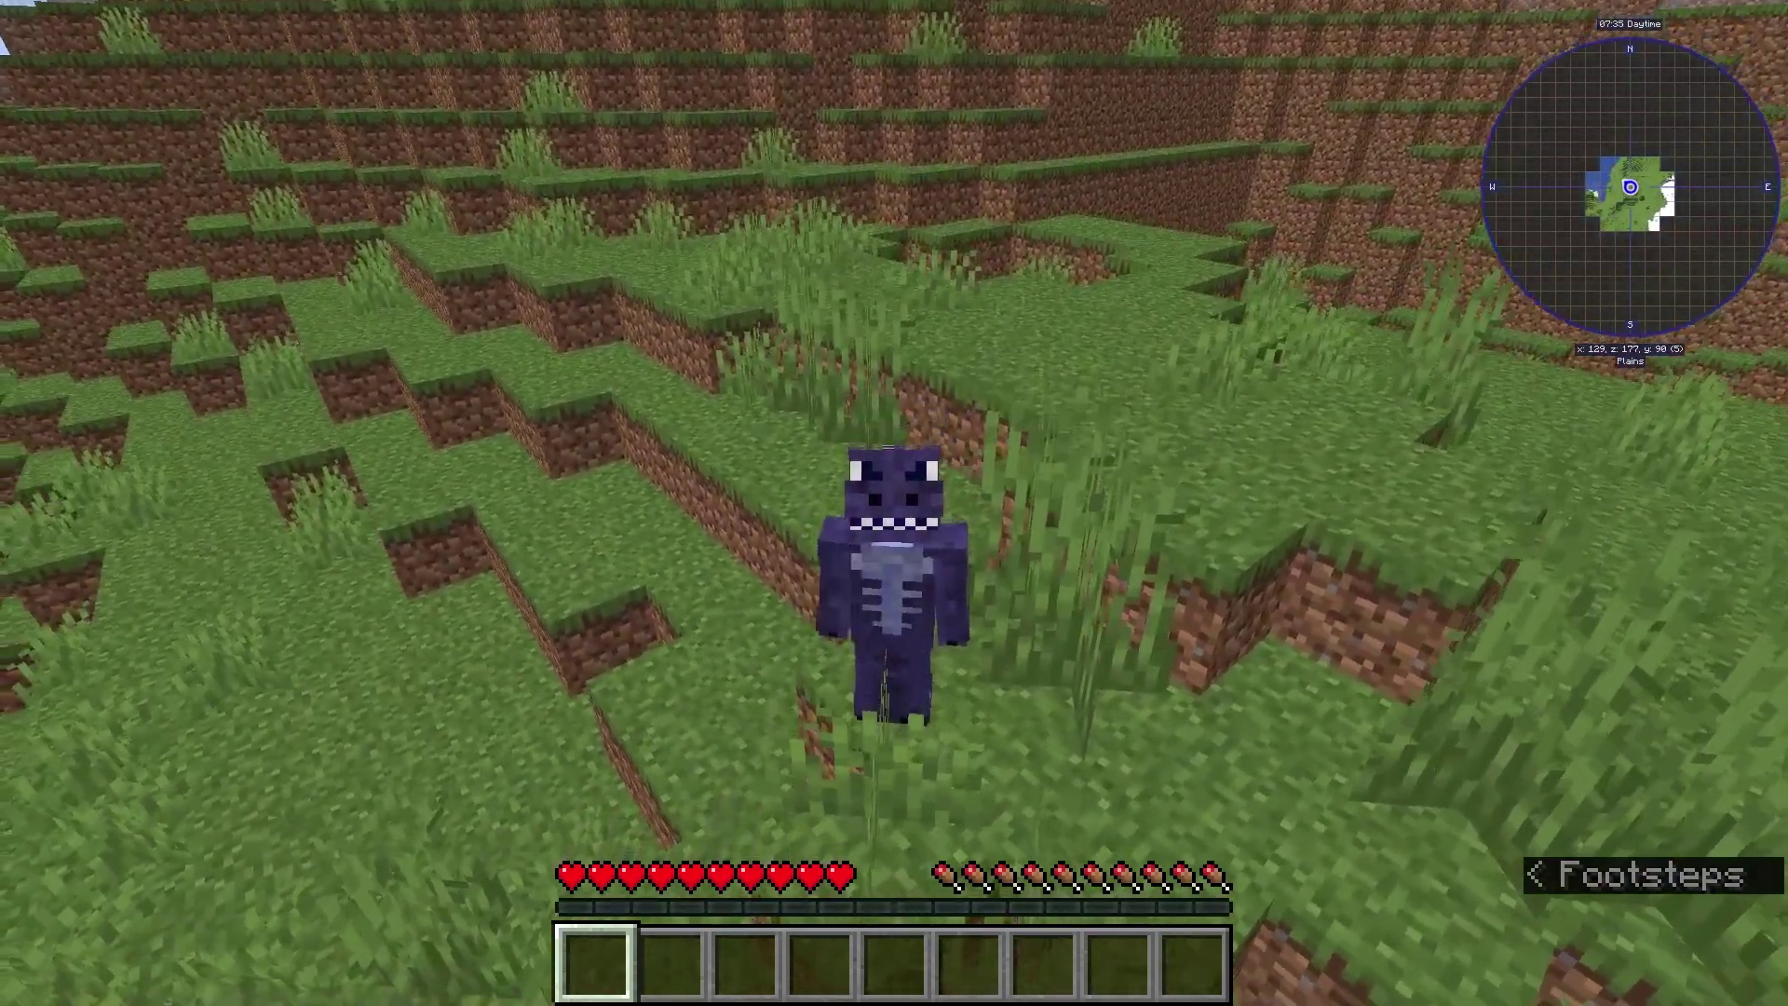
left_click(893, 503)
key("w")
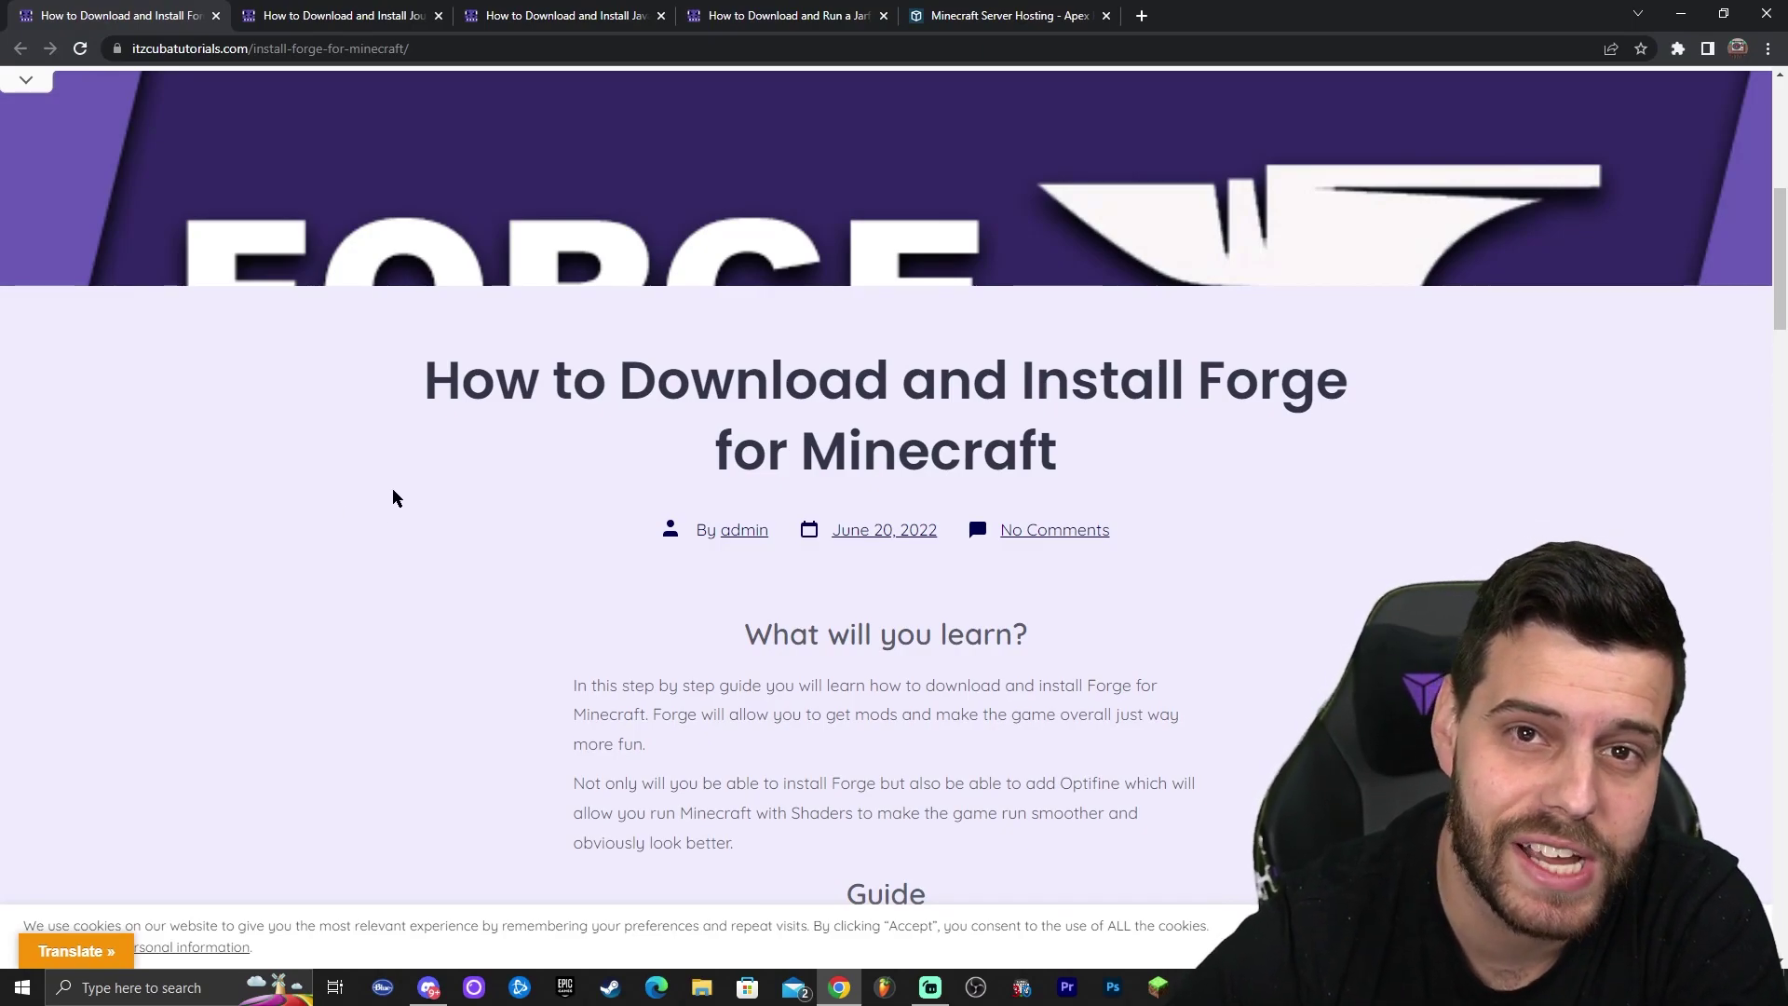
Find Step 1 in the tutorial guide and open the Forge 1.19 downloads page in a new tab
scroll(393, 490, "down", 1)
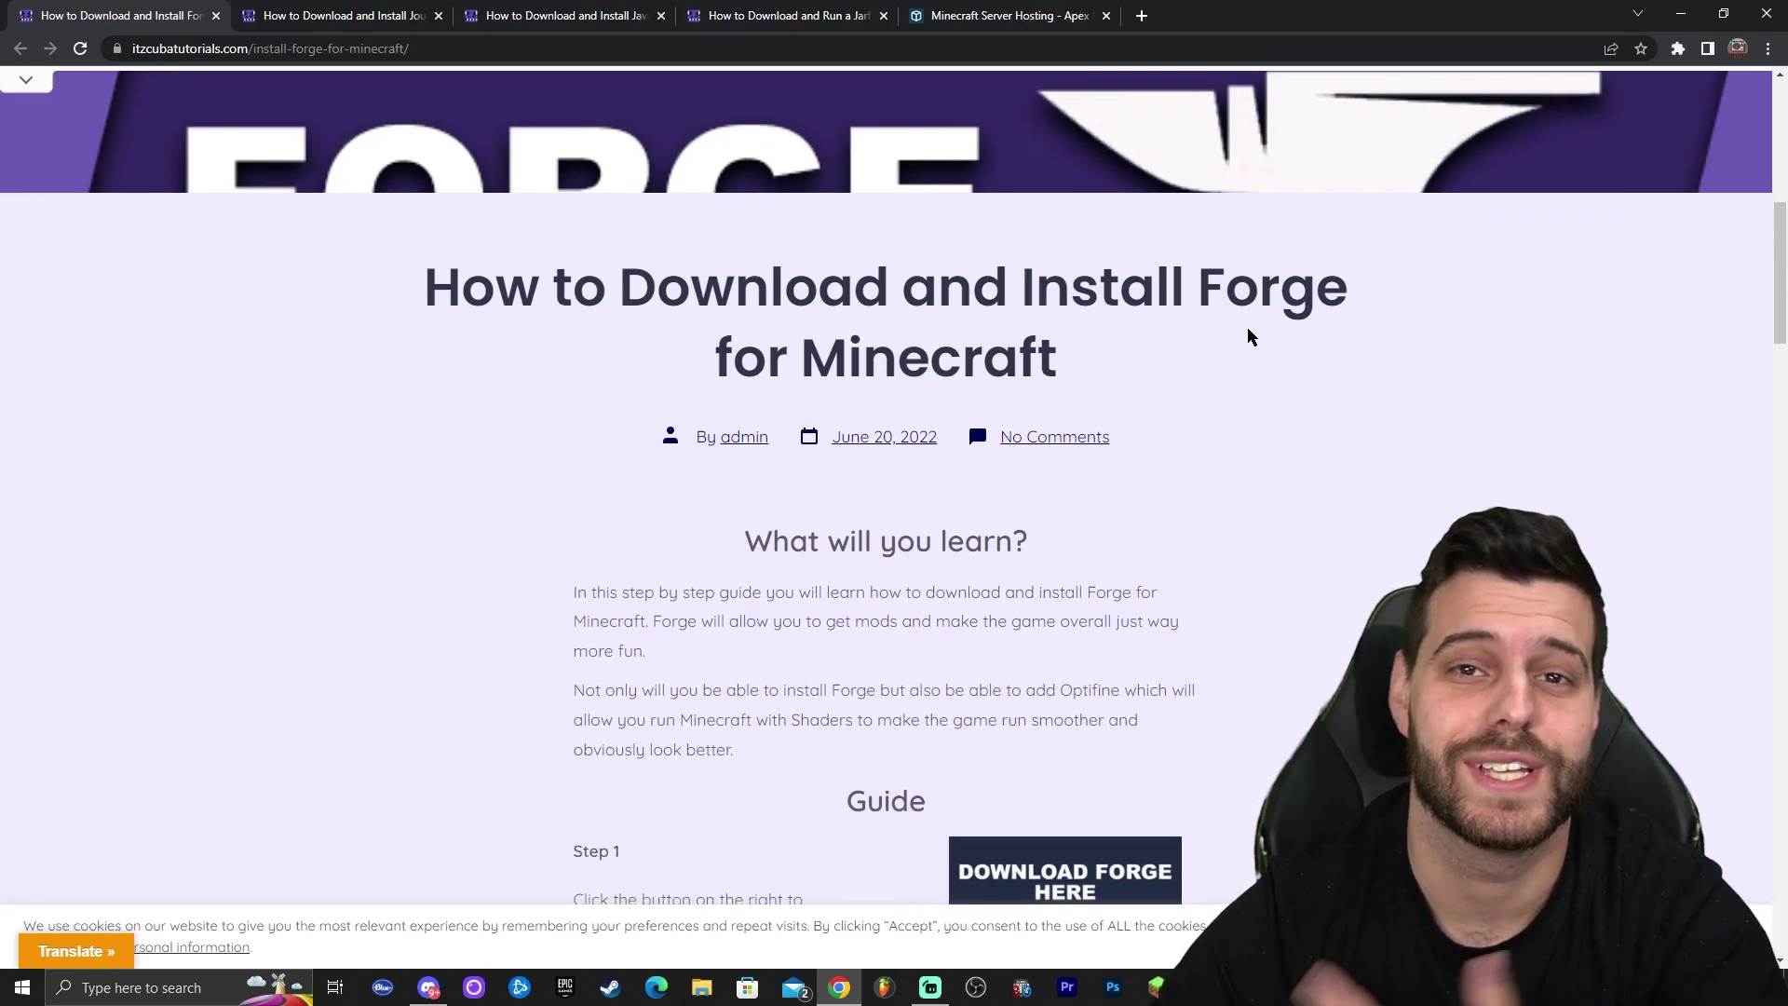
scroll(1261, 326, "down", 3)
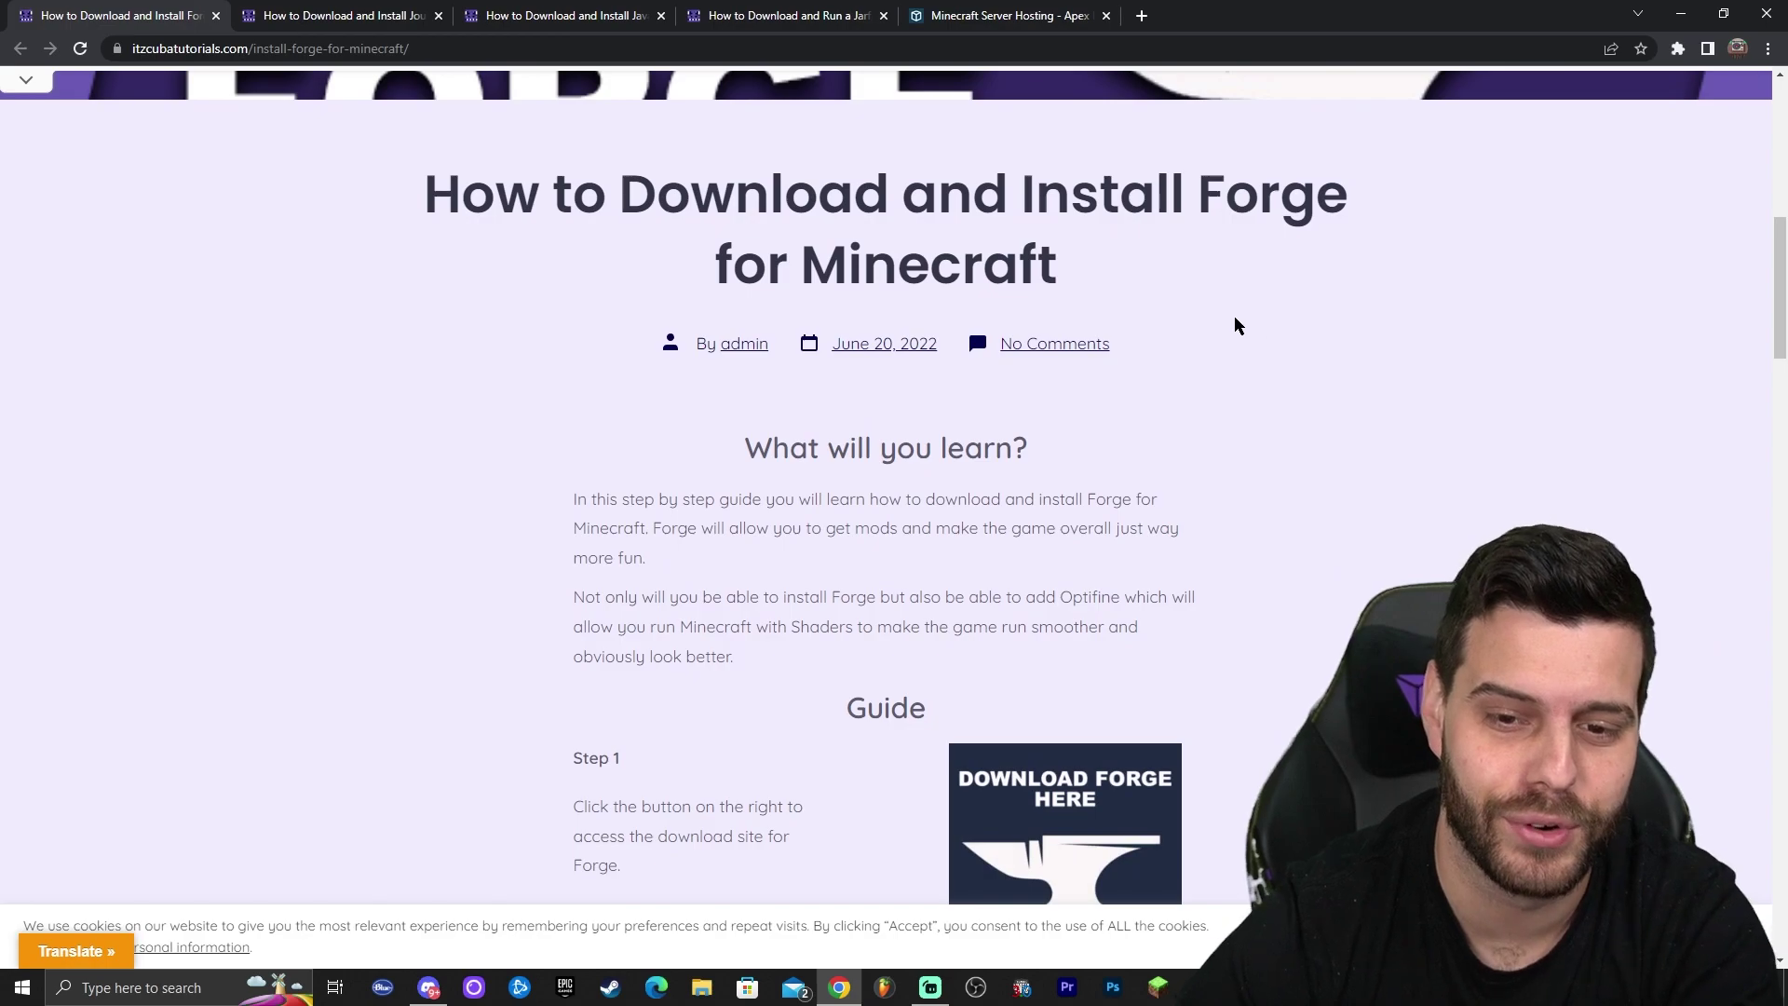
scroll(1300, 256, "down", 5)
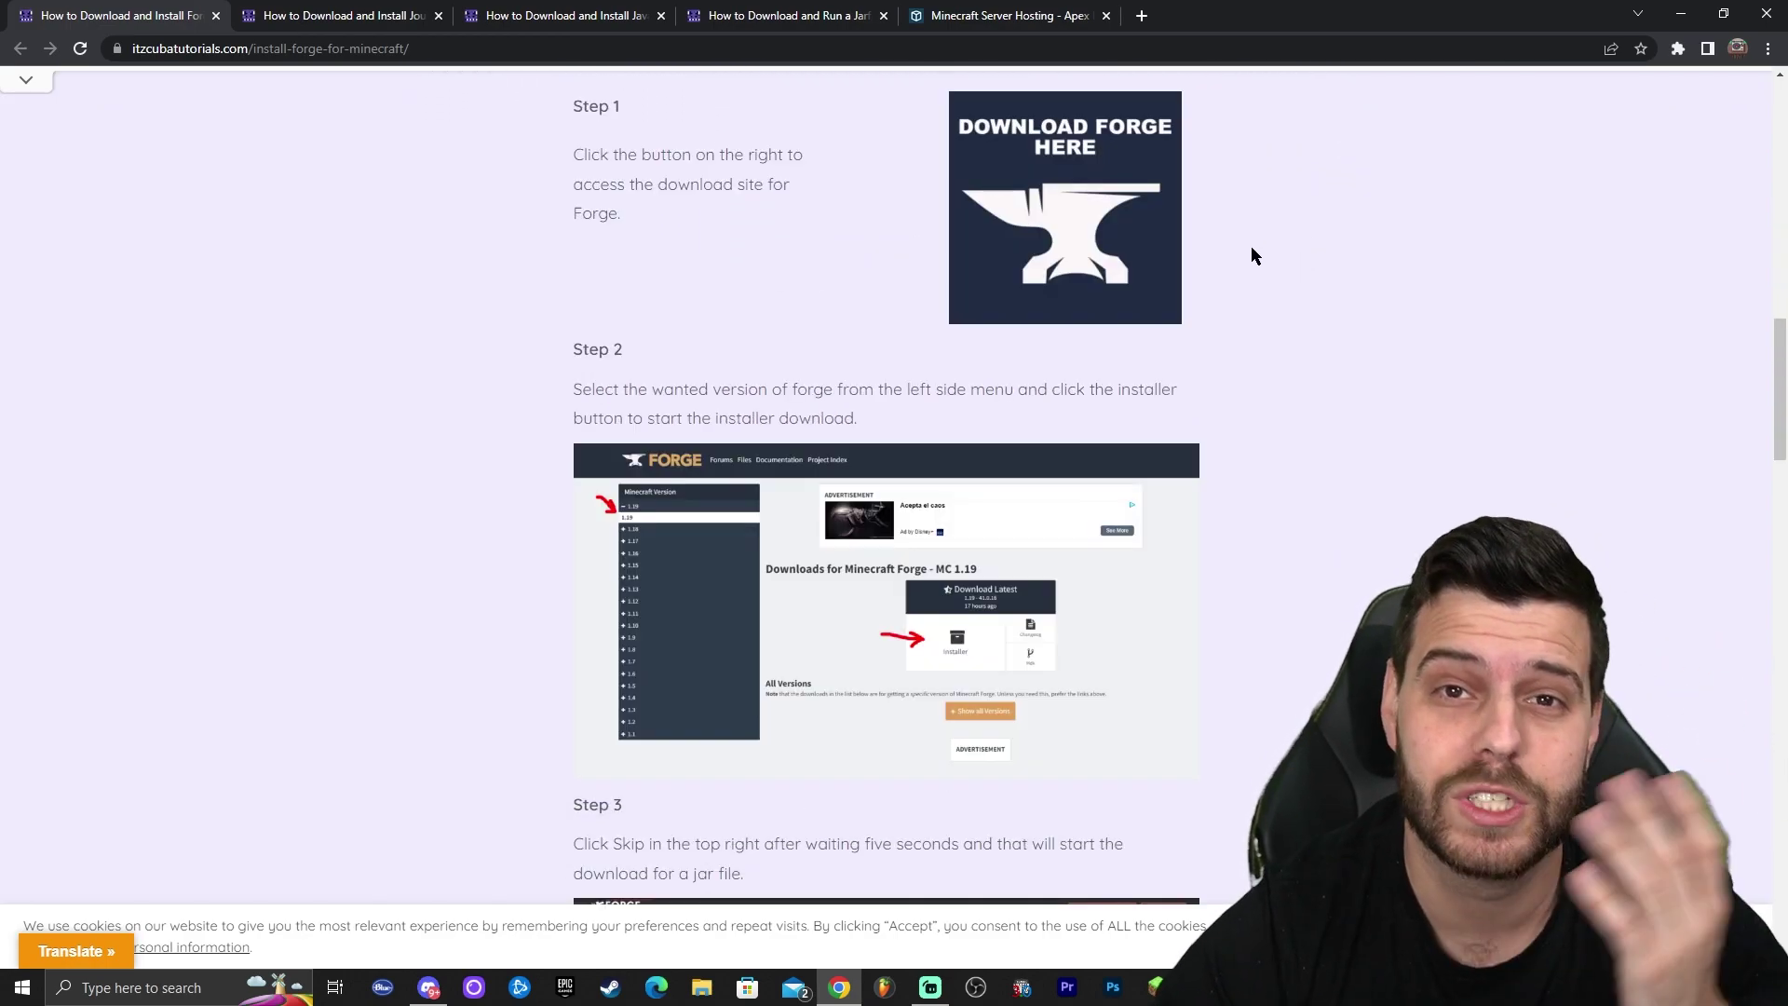
scroll(1254, 253, "down", 10)
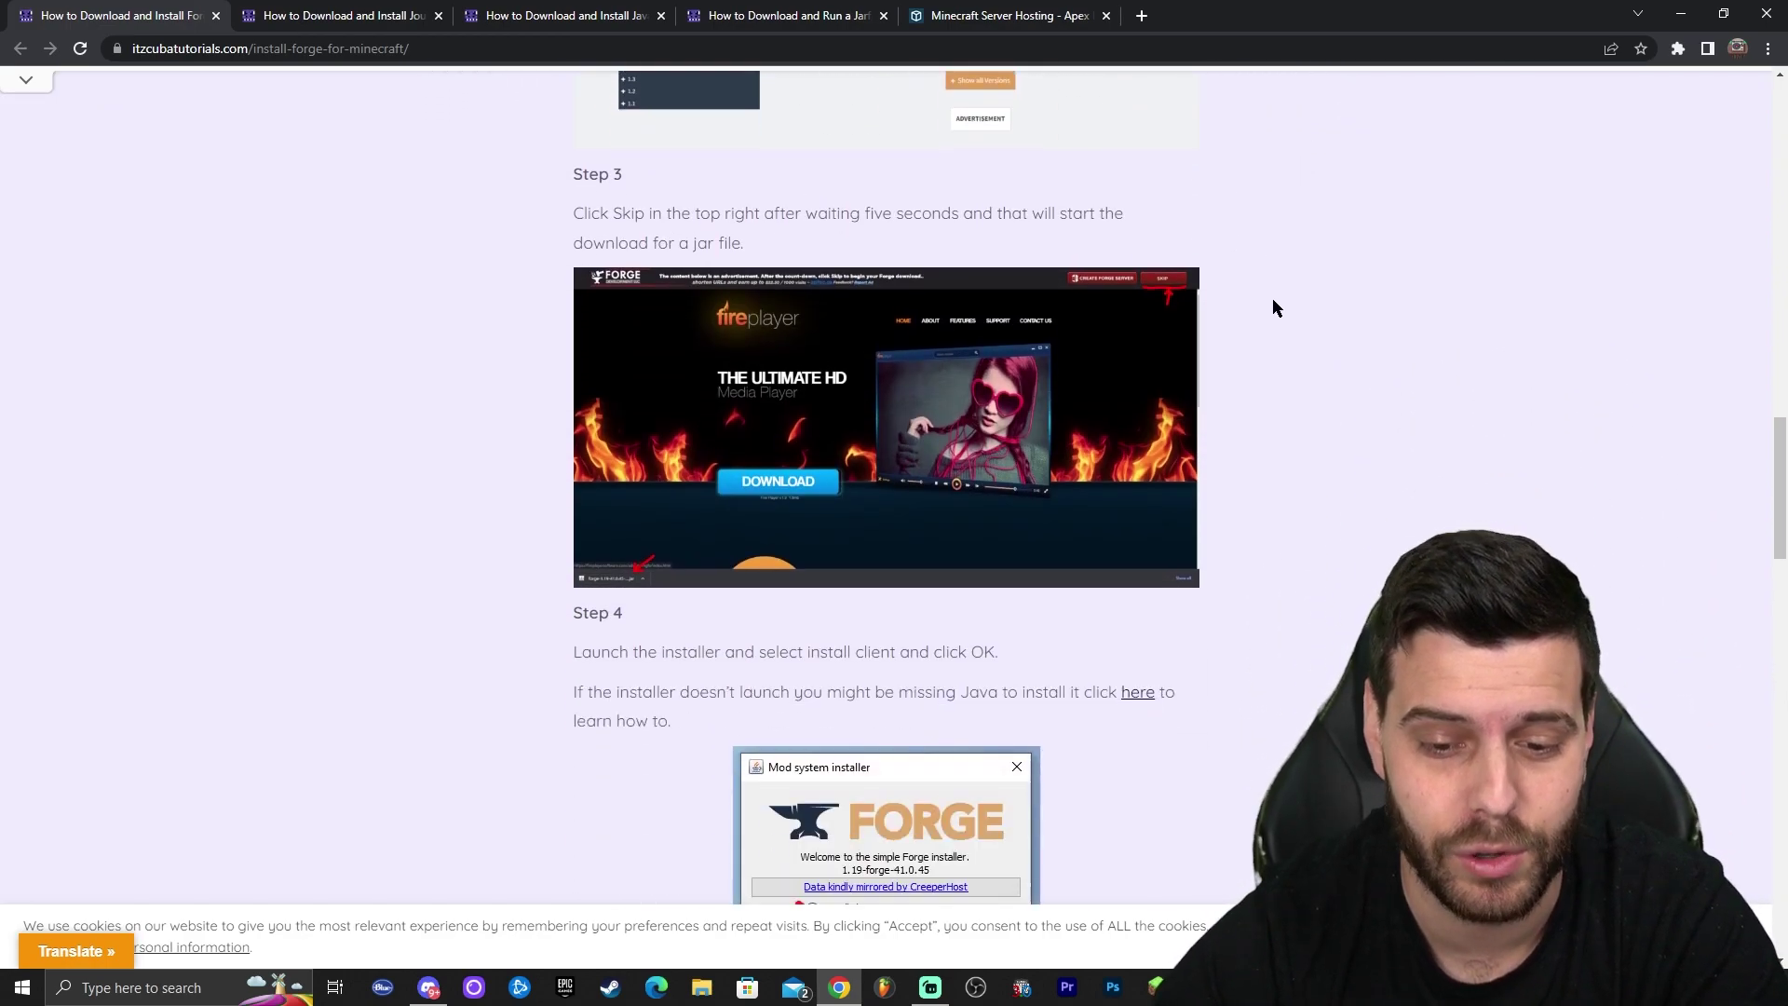
scroll(1282, 298, "down", 3)
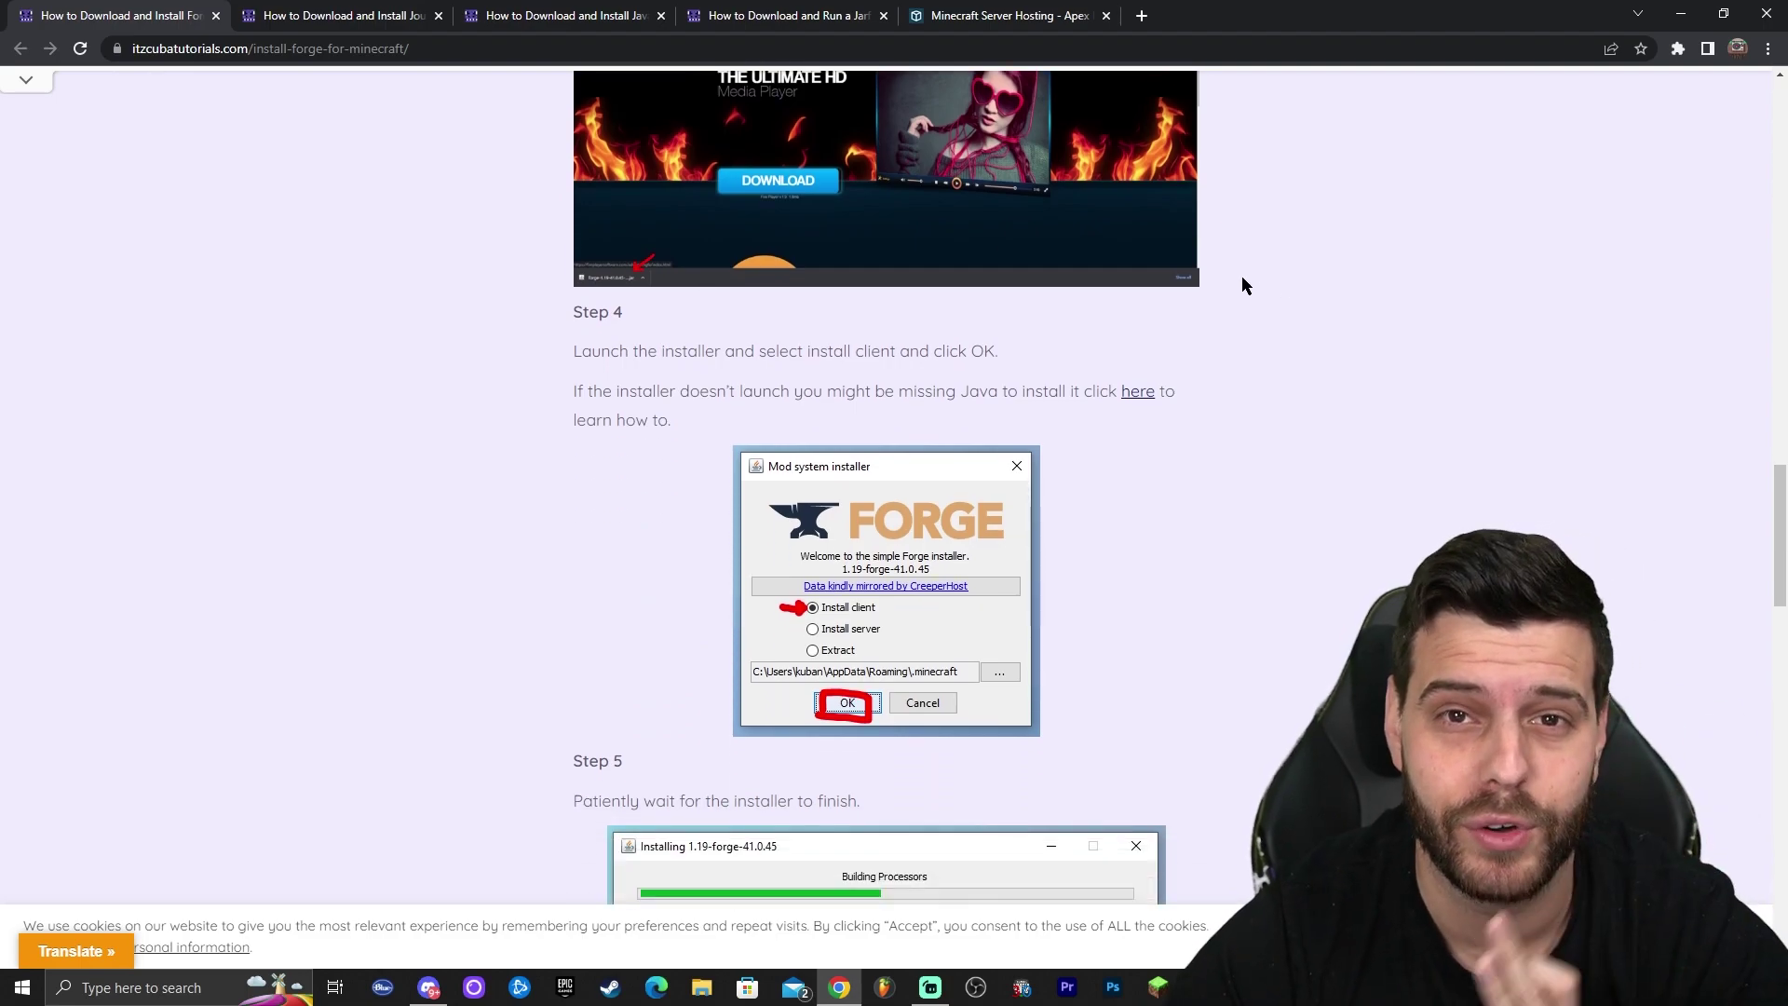
scroll(1194, 257, "up", 6)
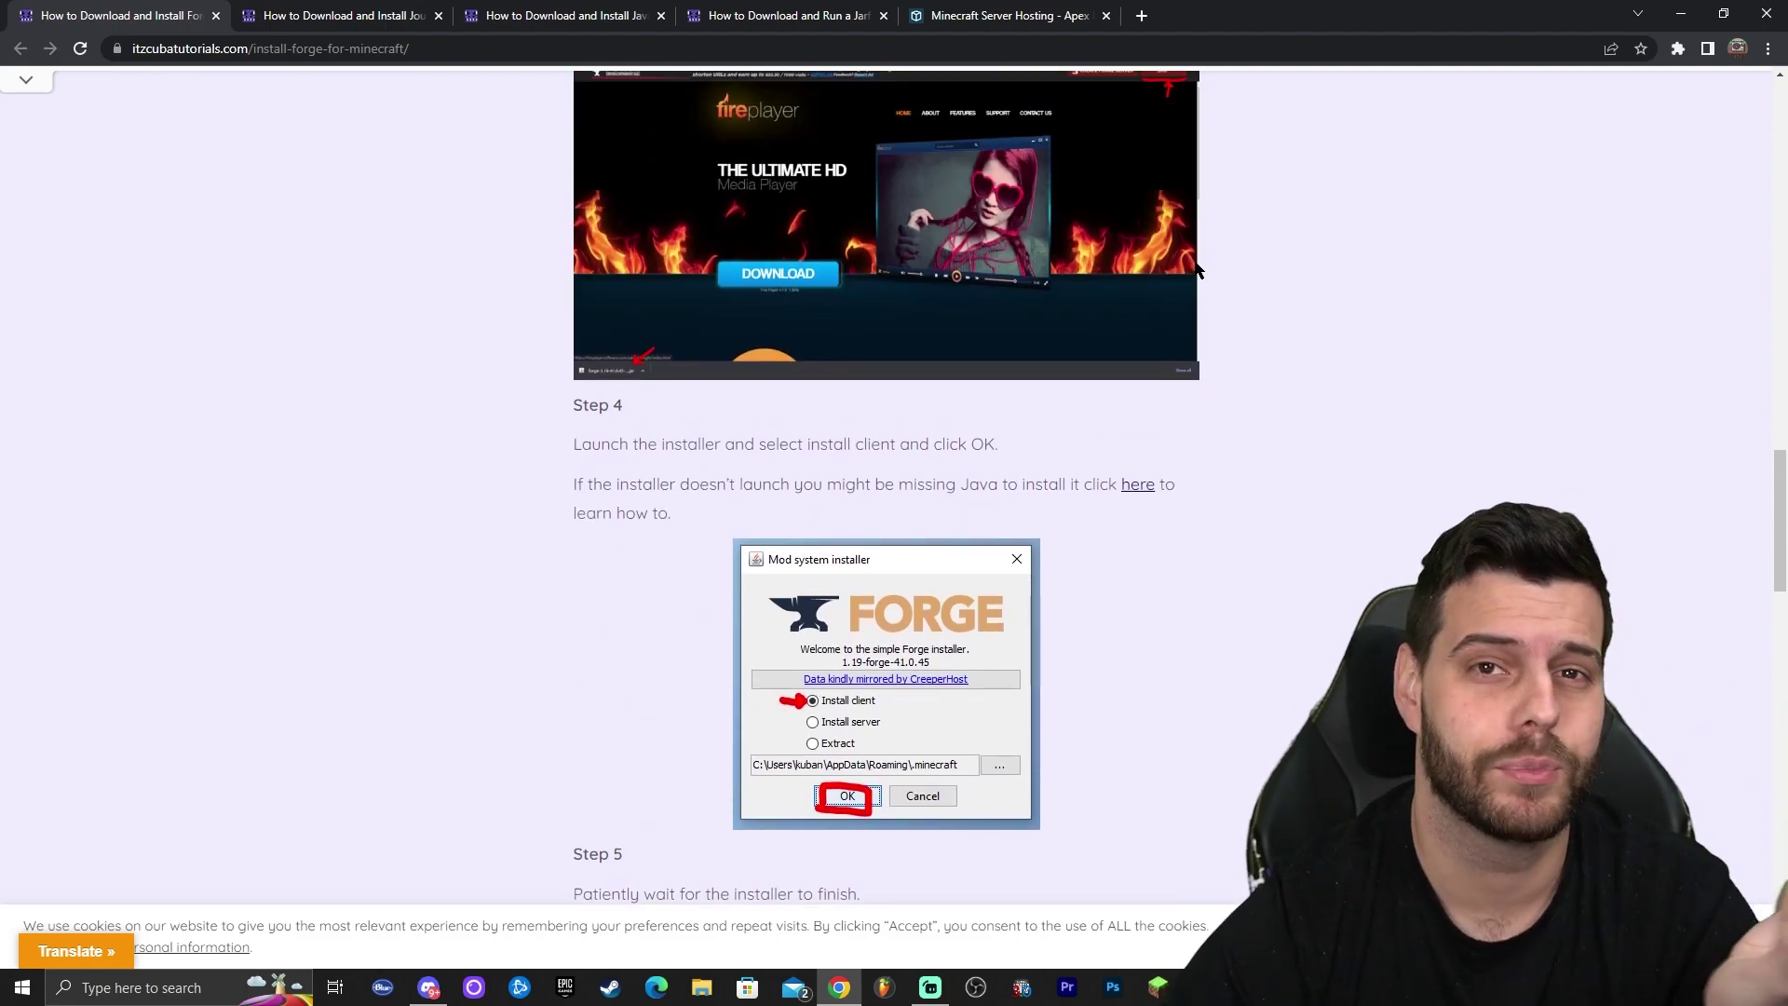
scroll(1258, 233, "up", 7)
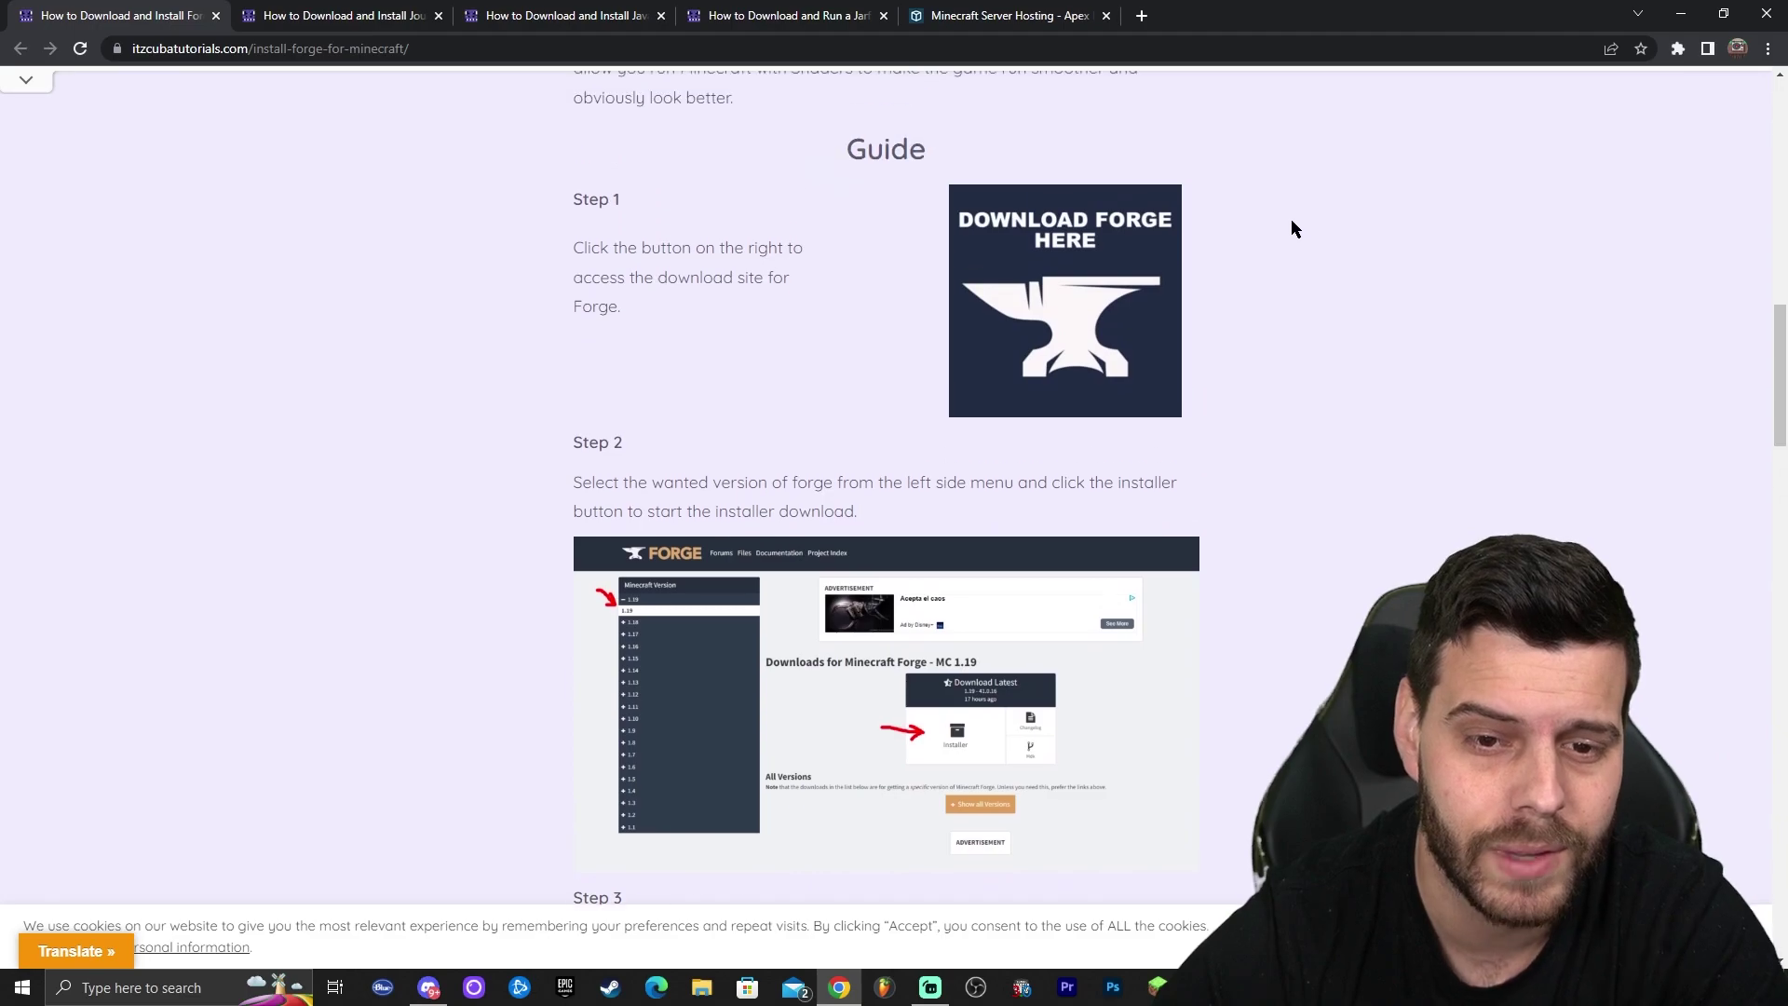
scroll(1285, 251, "up", 1)
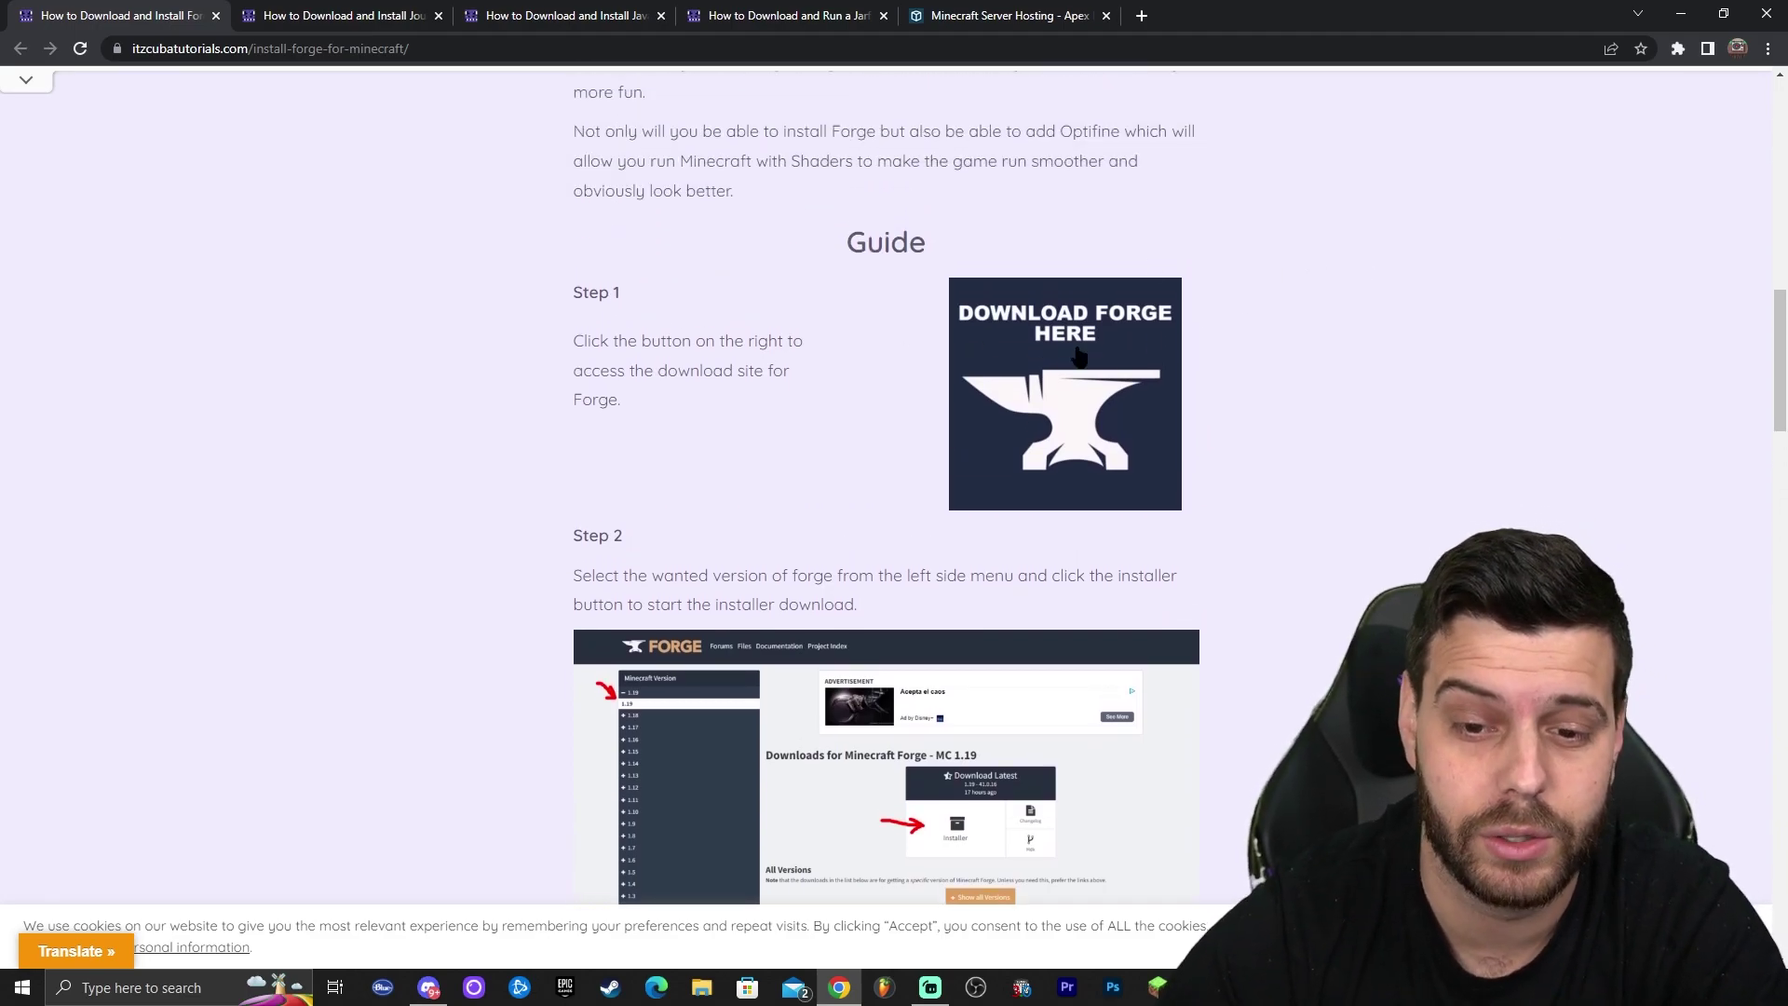
left_click(1001, 338)
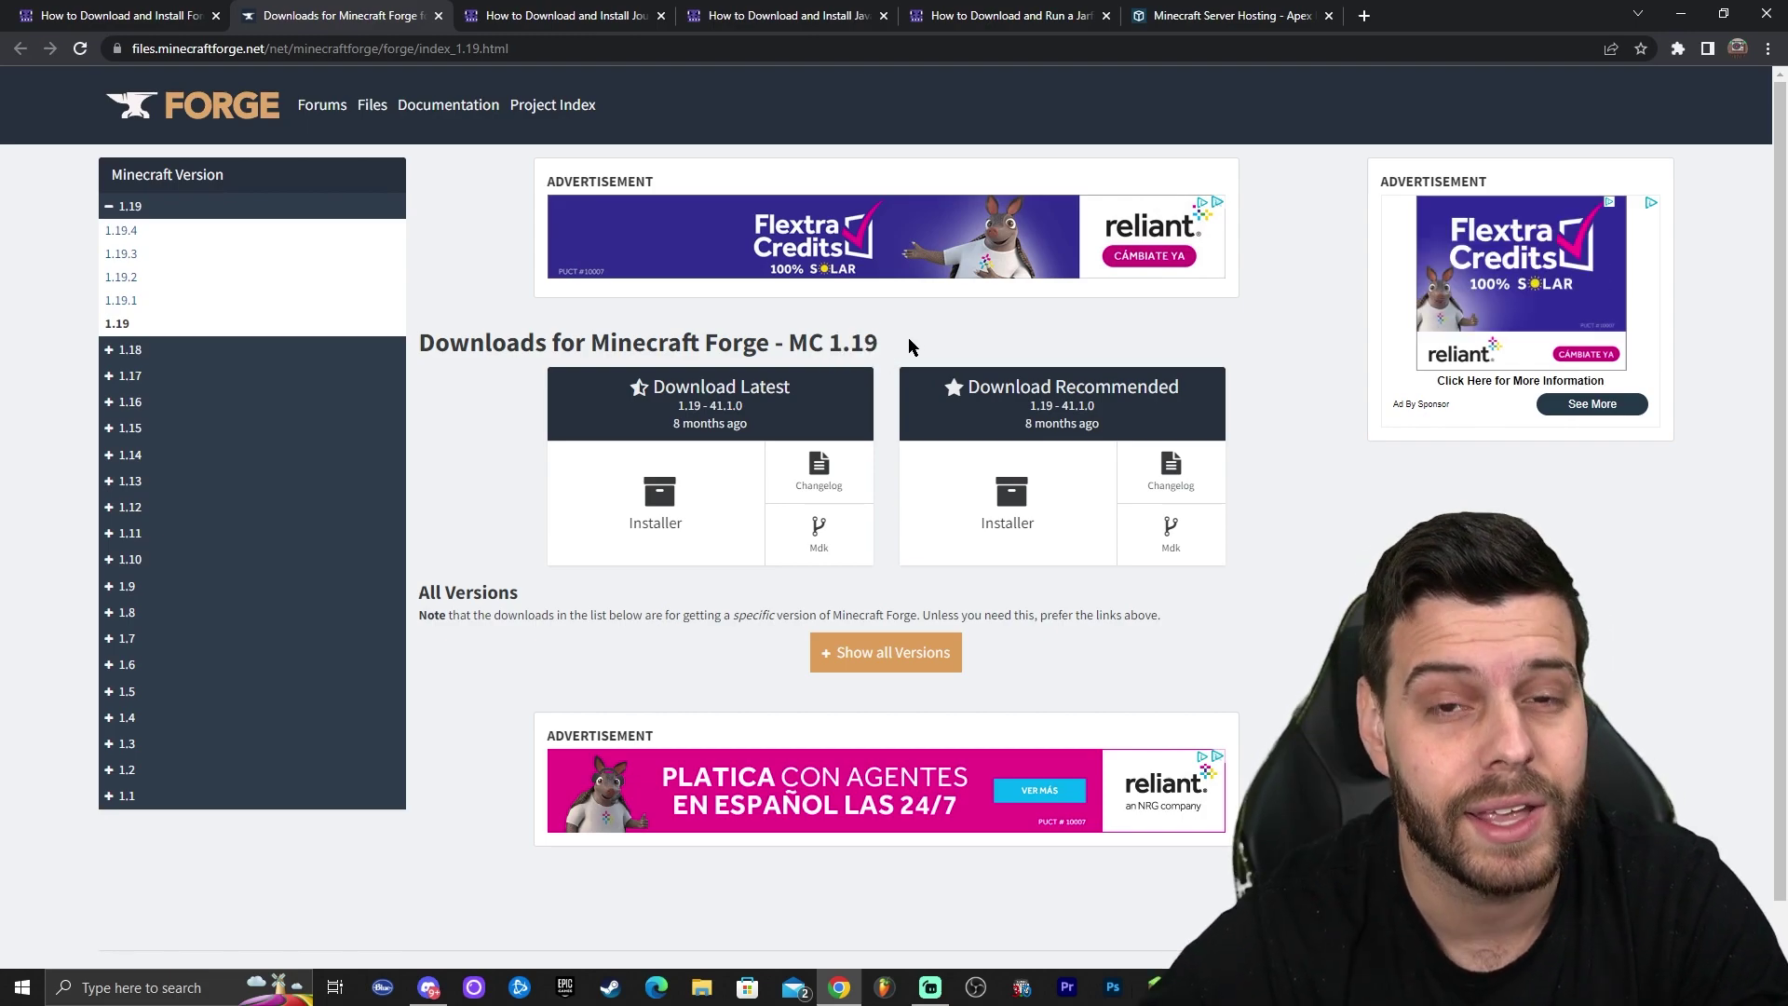
Switch the Forge downloads page to Minecraft version 1.19.4
left_click_drag(908, 338, 864, 326)
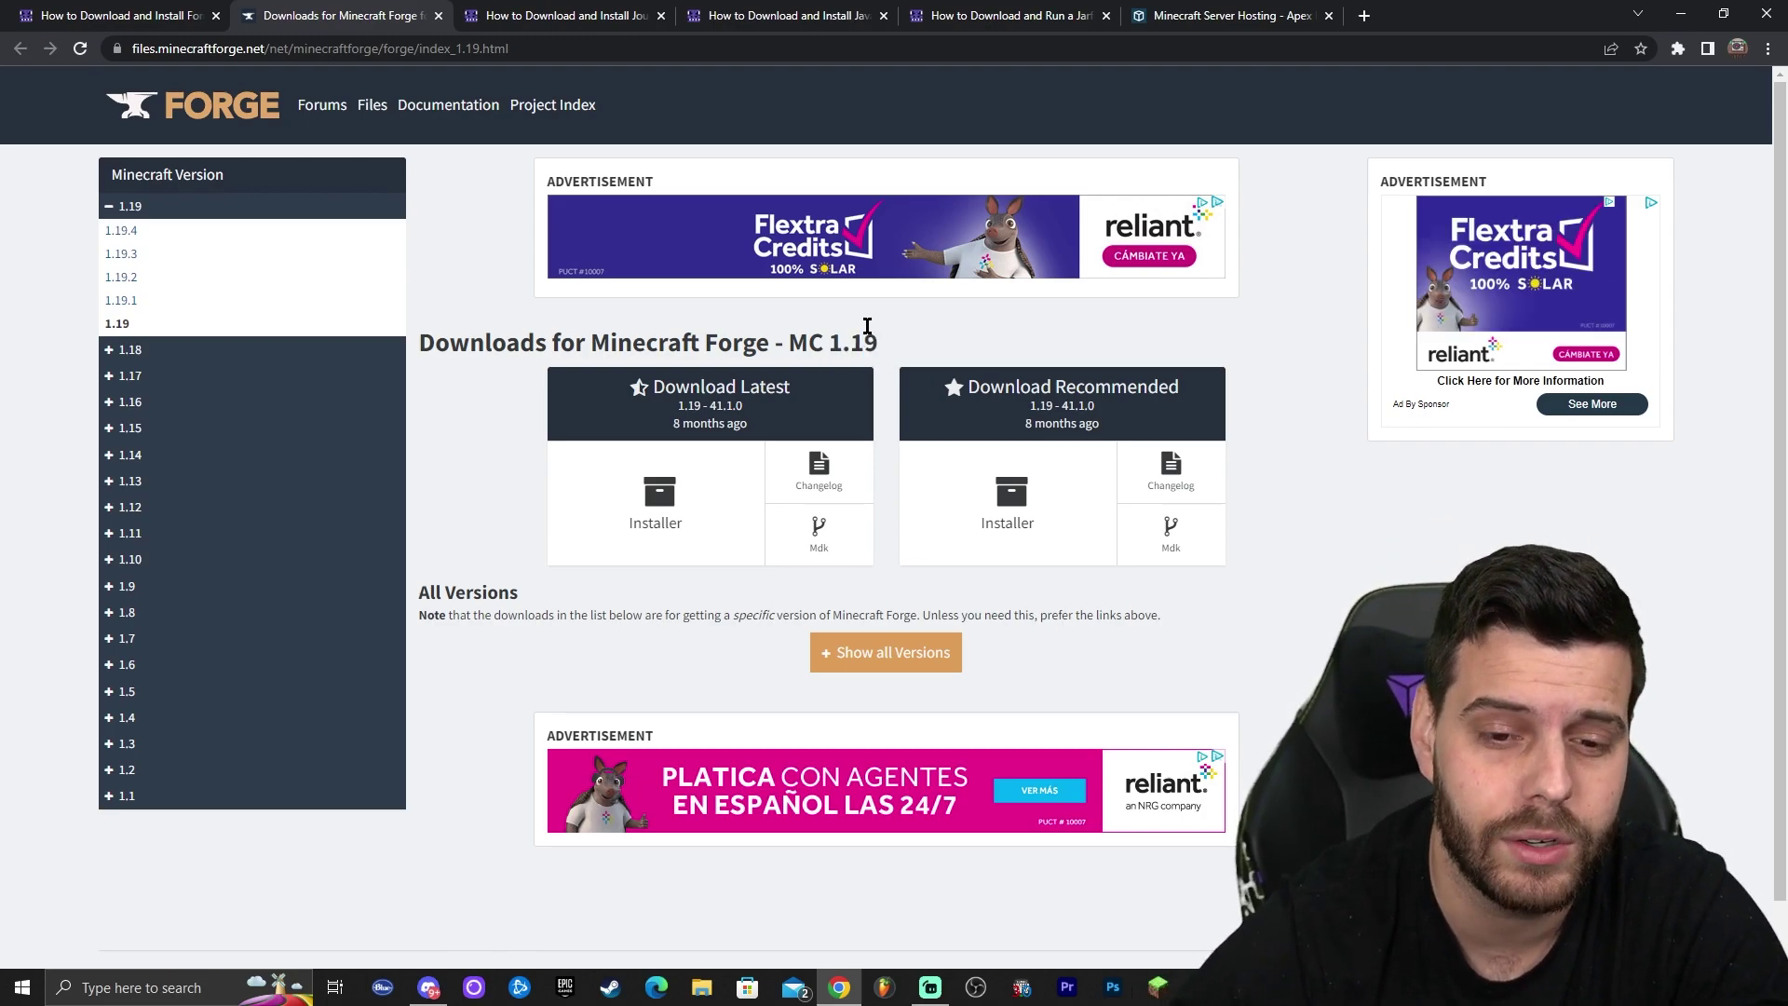
left_click(93, 205)
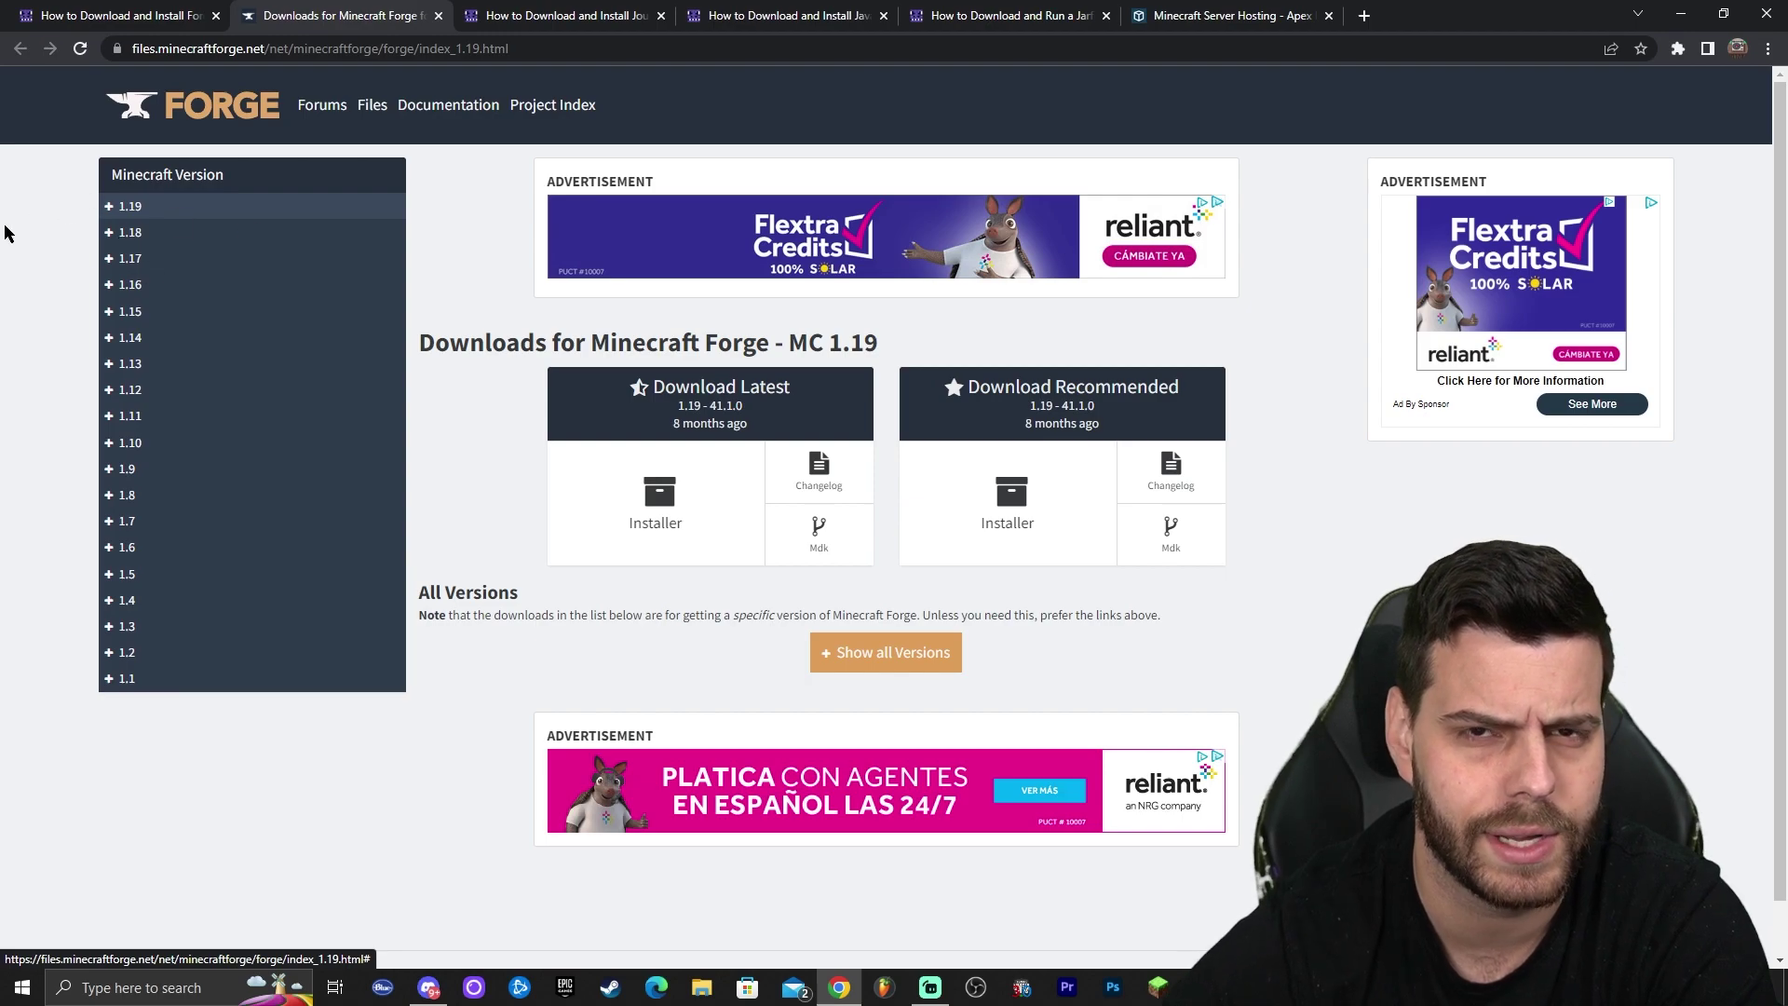
left_click(106, 208)
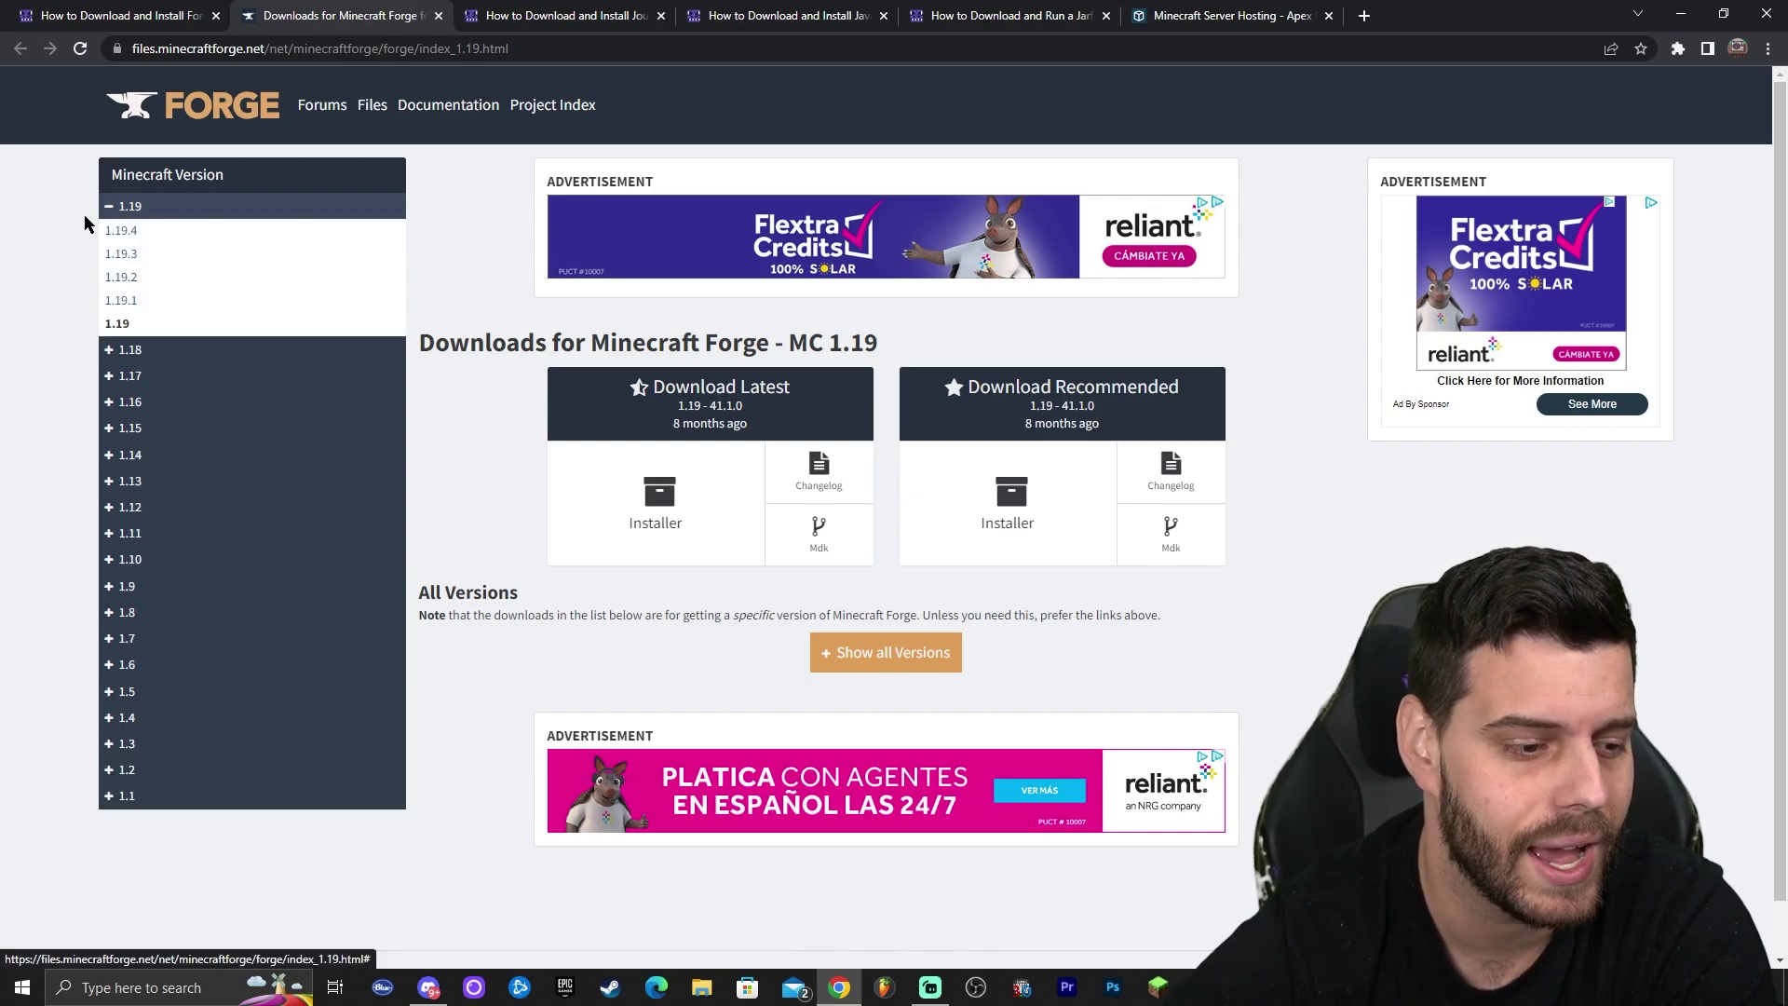
left_click(115, 232)
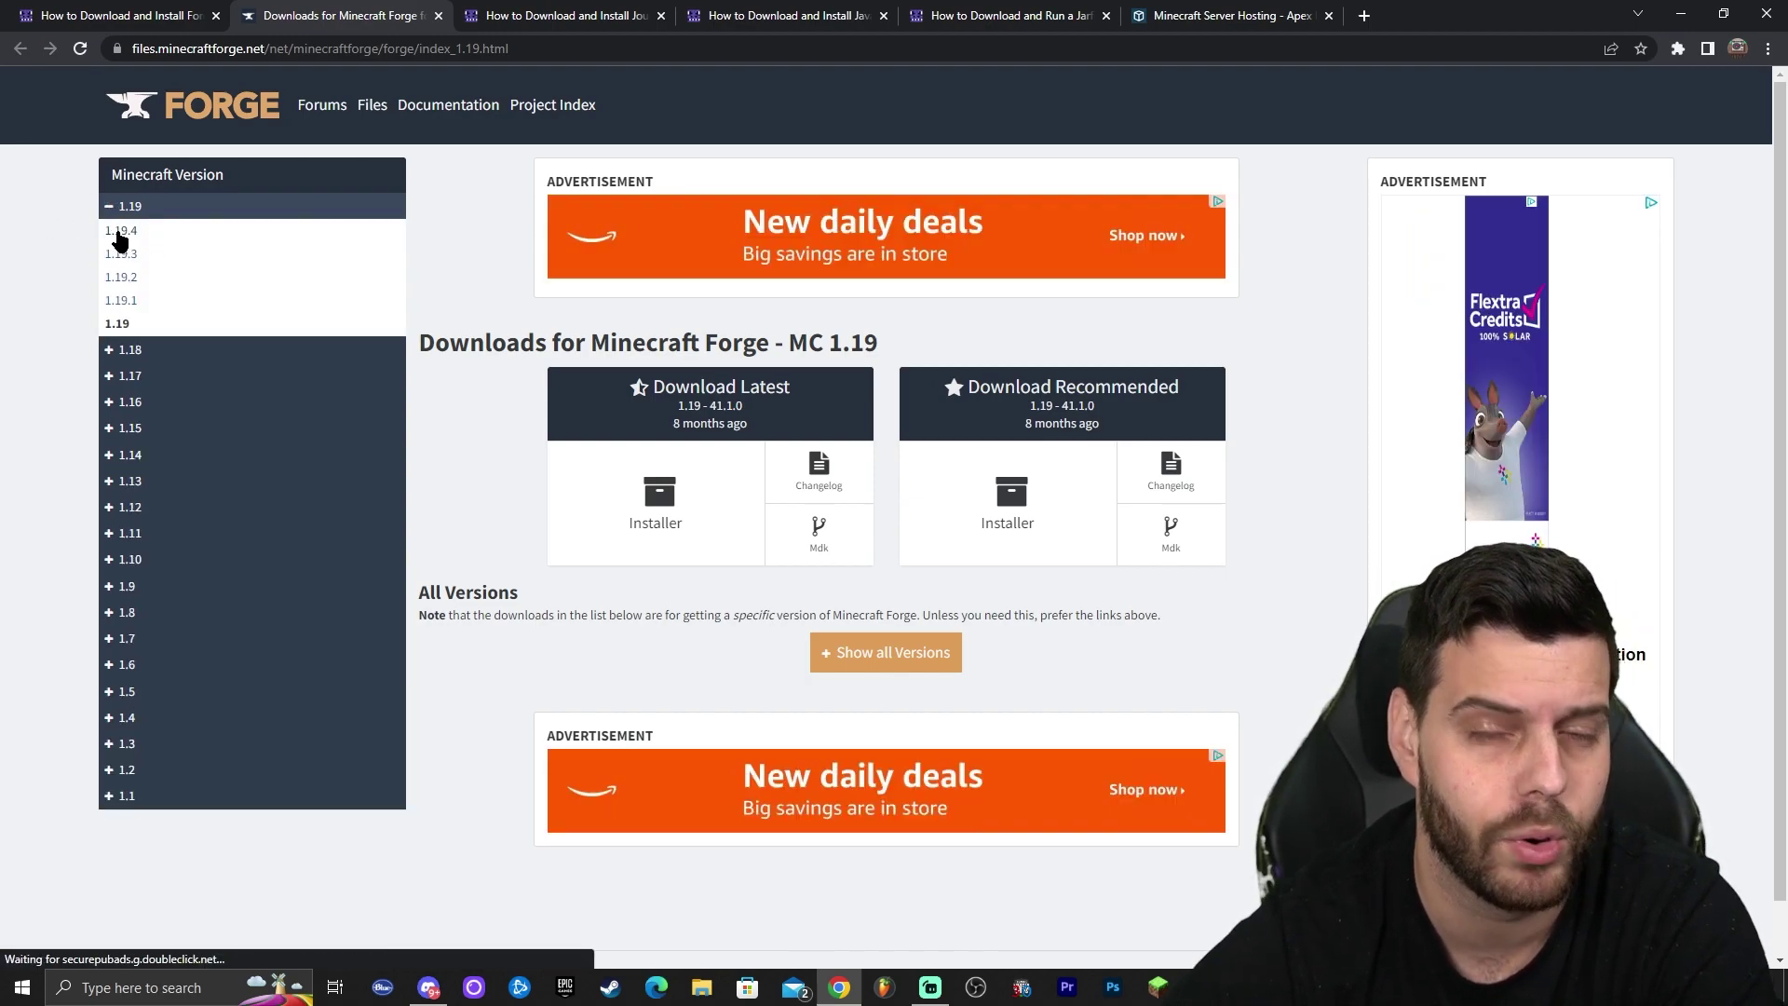
left_click(130, 231)
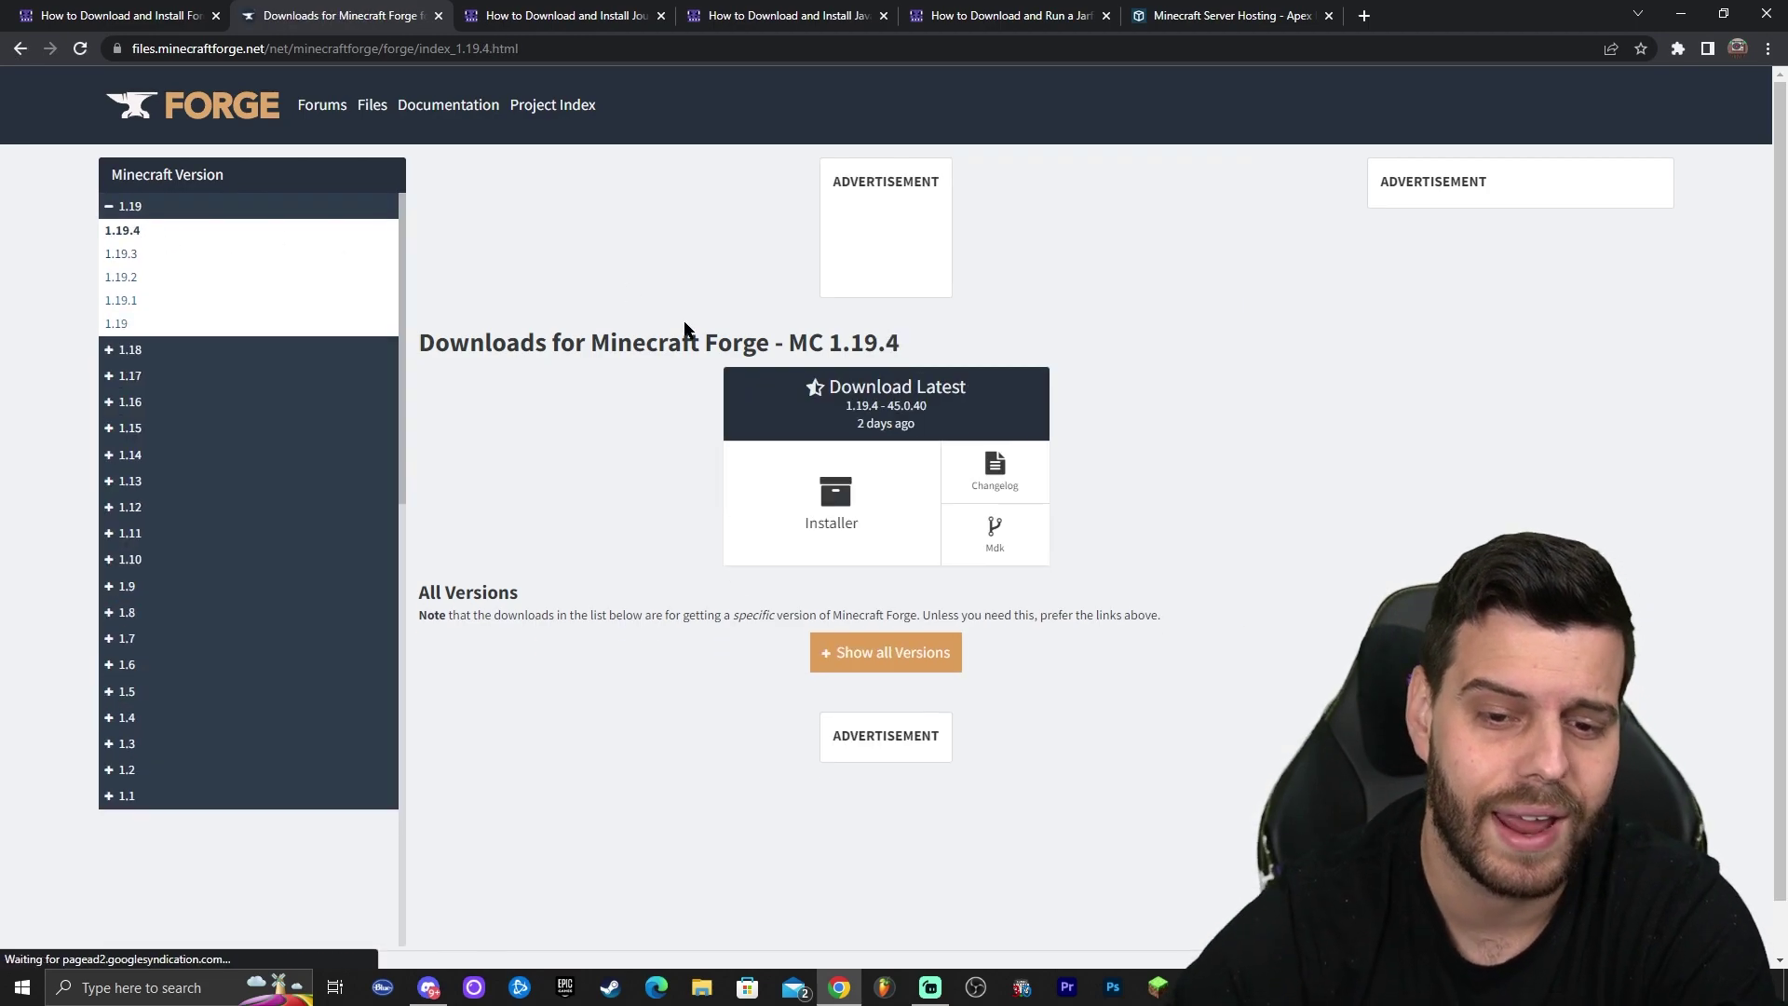
Start the latest Forge 1.19.4 installer (45.0.40) download, landing on the AdFoc.us ad page
left_click_drag(912, 342, 841, 343)
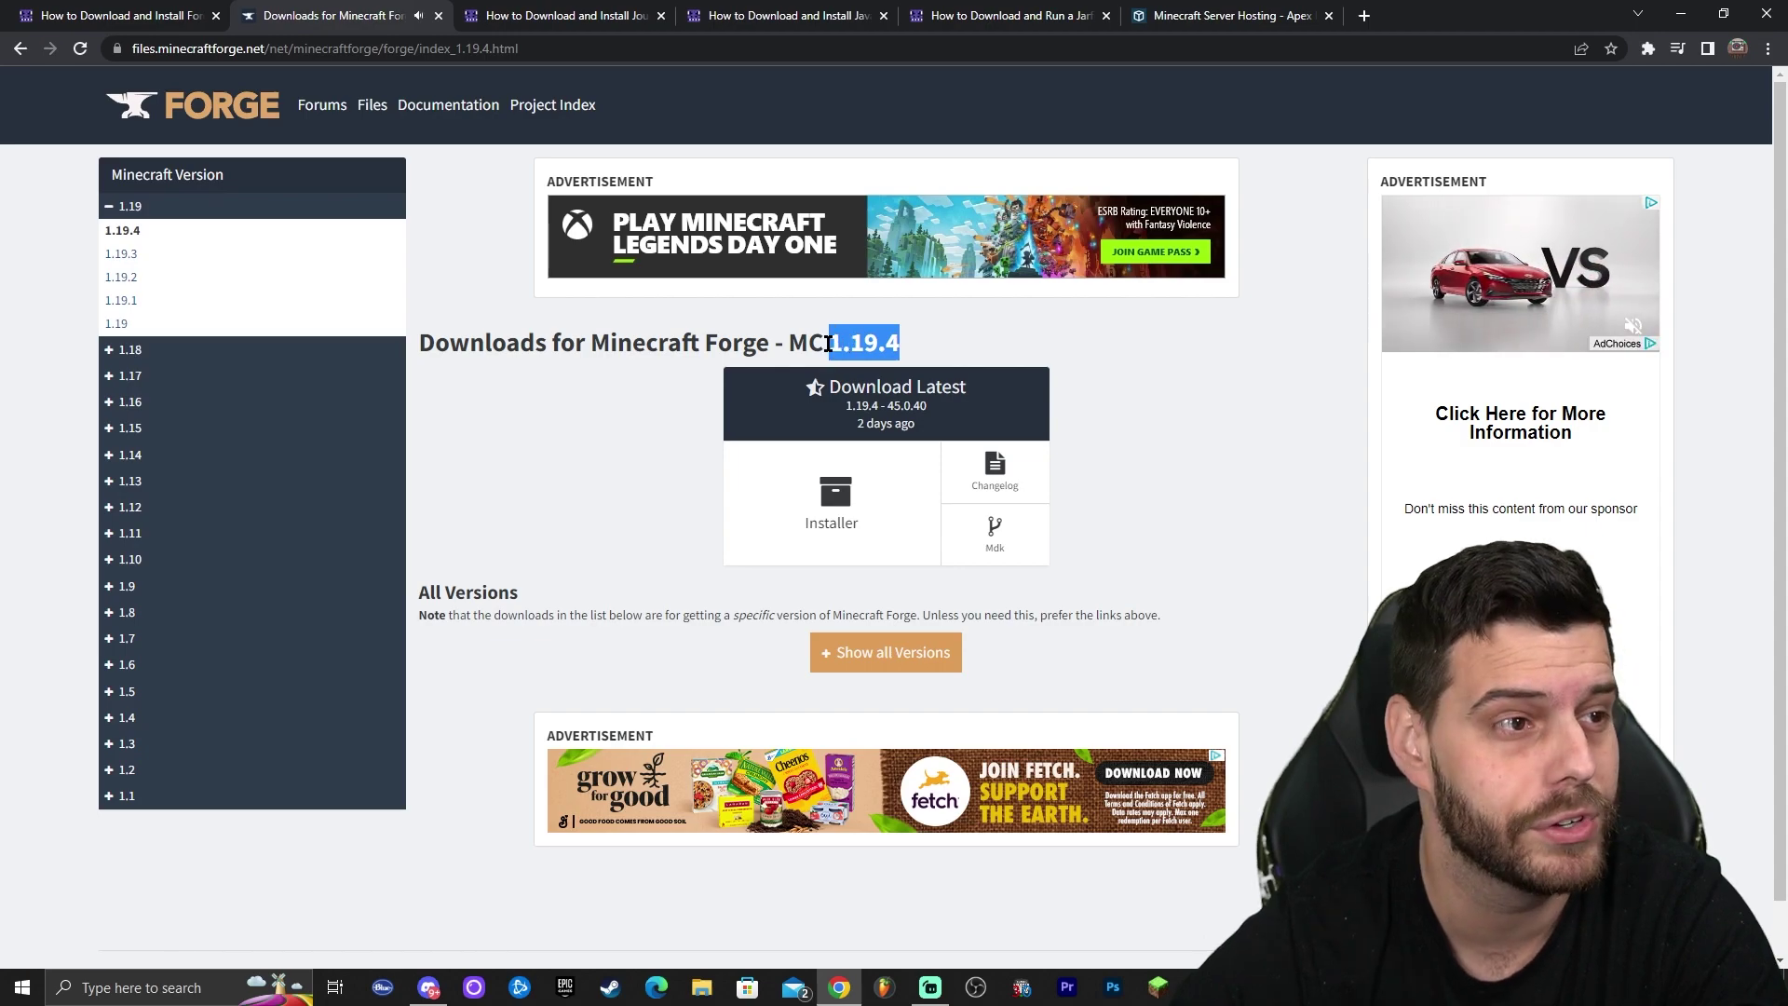
left_click(833, 346)
left_click(862, 515)
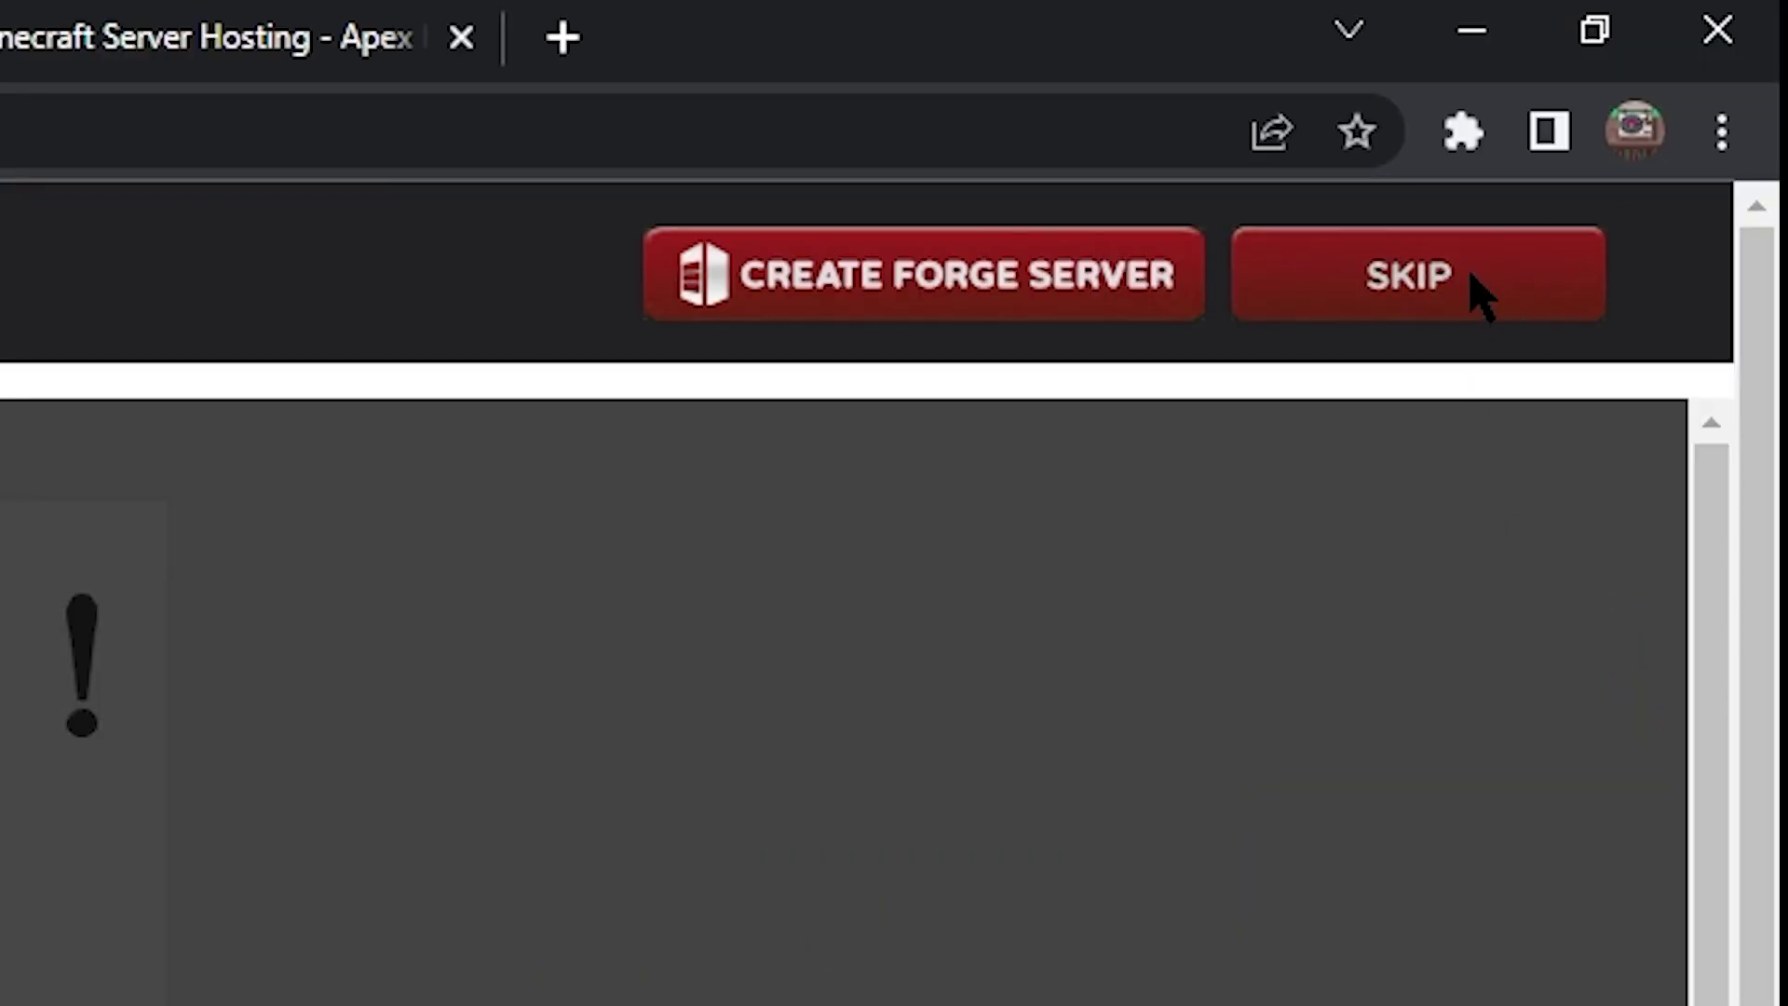
Skip the ad and save forge-1.19.4-45.0.40-installer.jar to the Downloads folder
left_click(1476, 280)
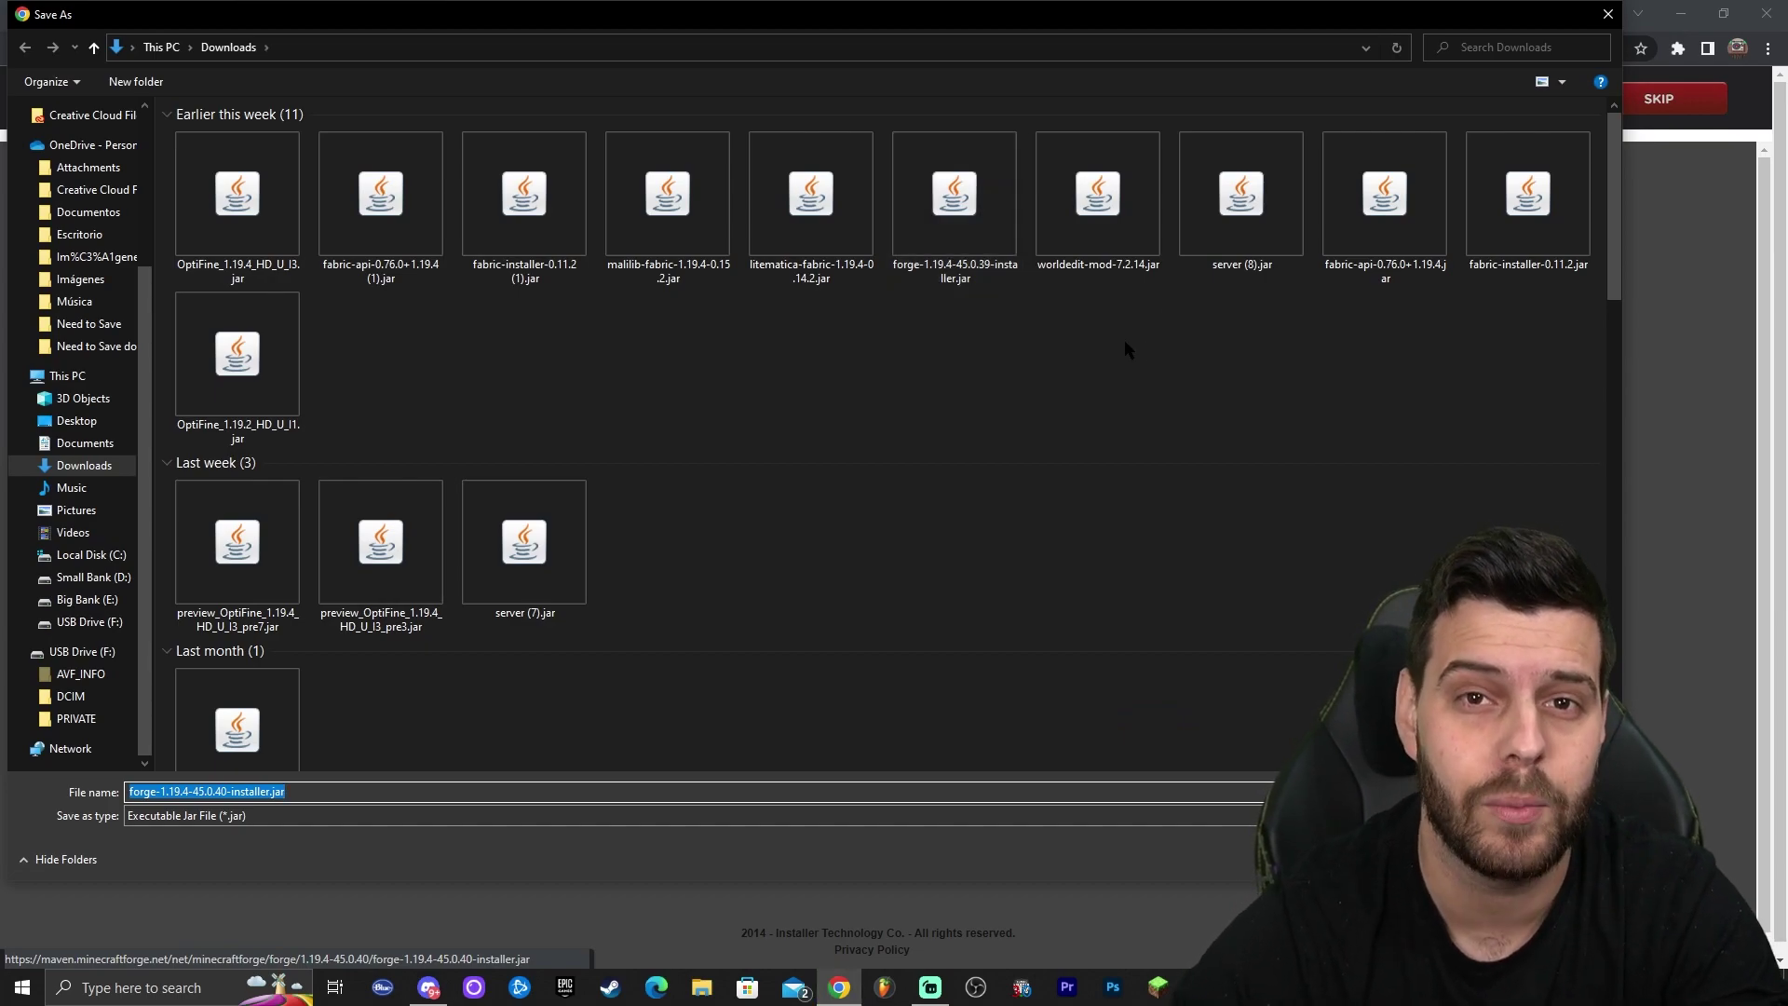
key("Return")
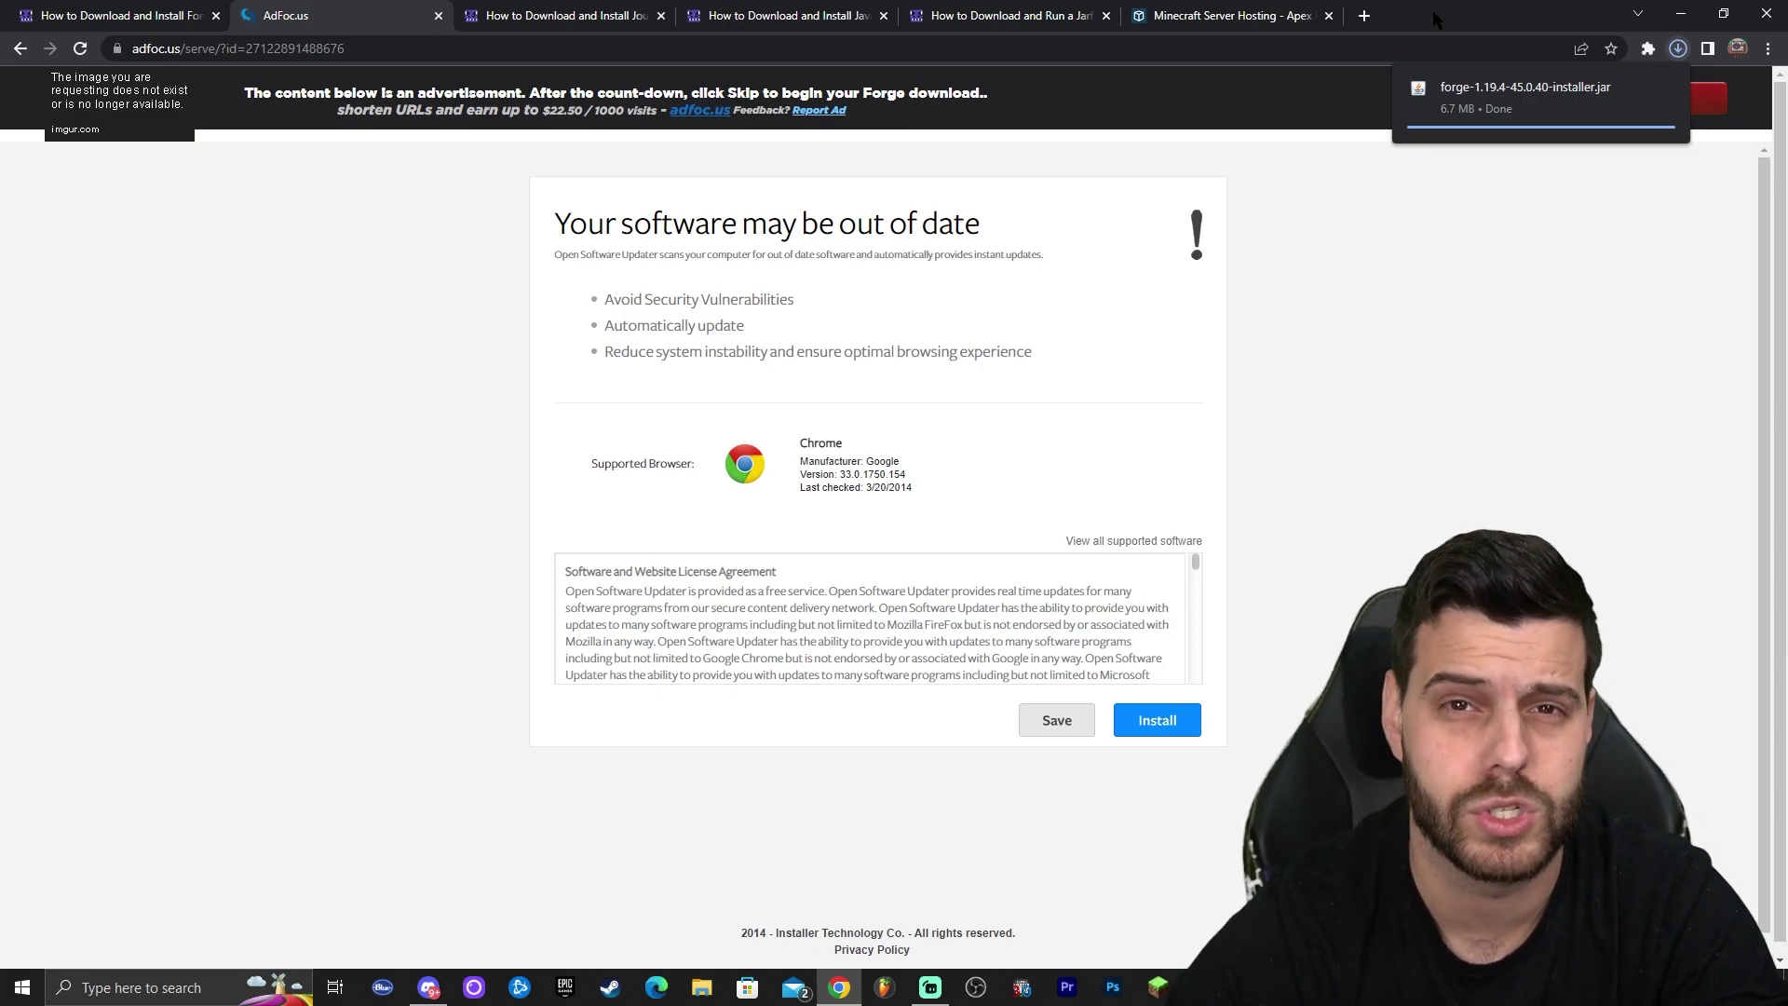
Drag forge-1.19.4-45.0.40-installer.jar from Chrome's downloads list onto the desktop and reposition its icon
left_click_drag(1434, 19, 1356, 52)
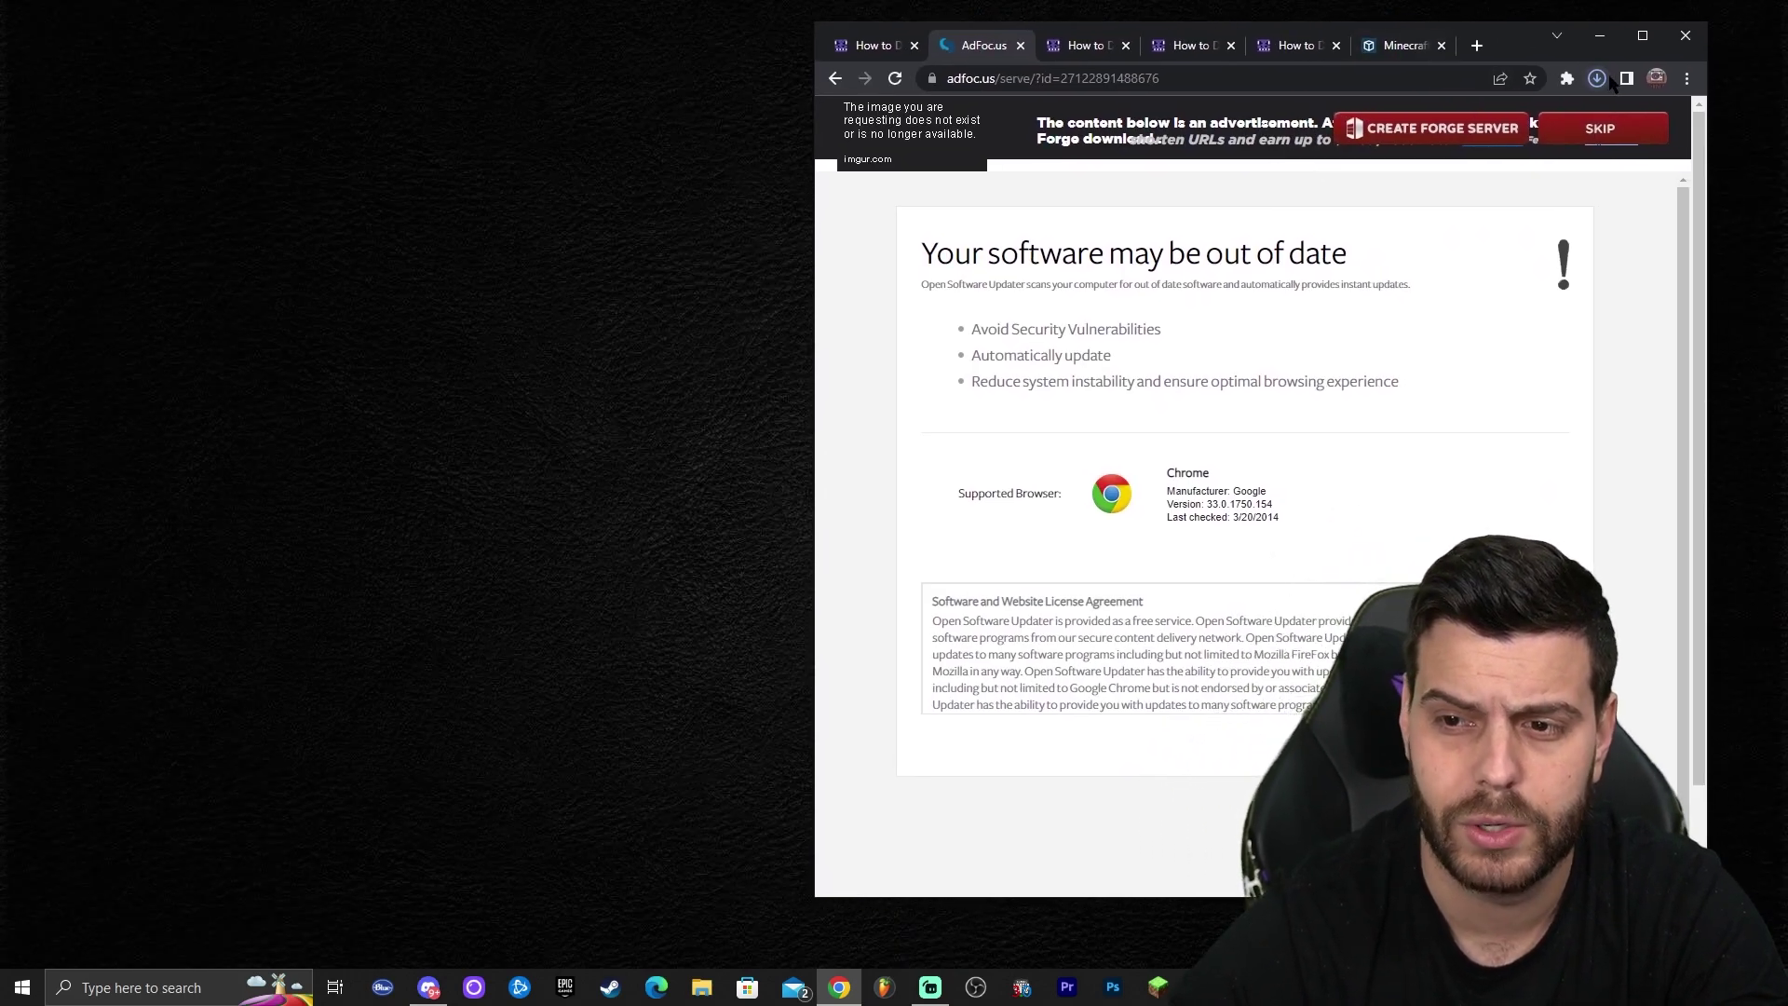
left_click(1597, 79)
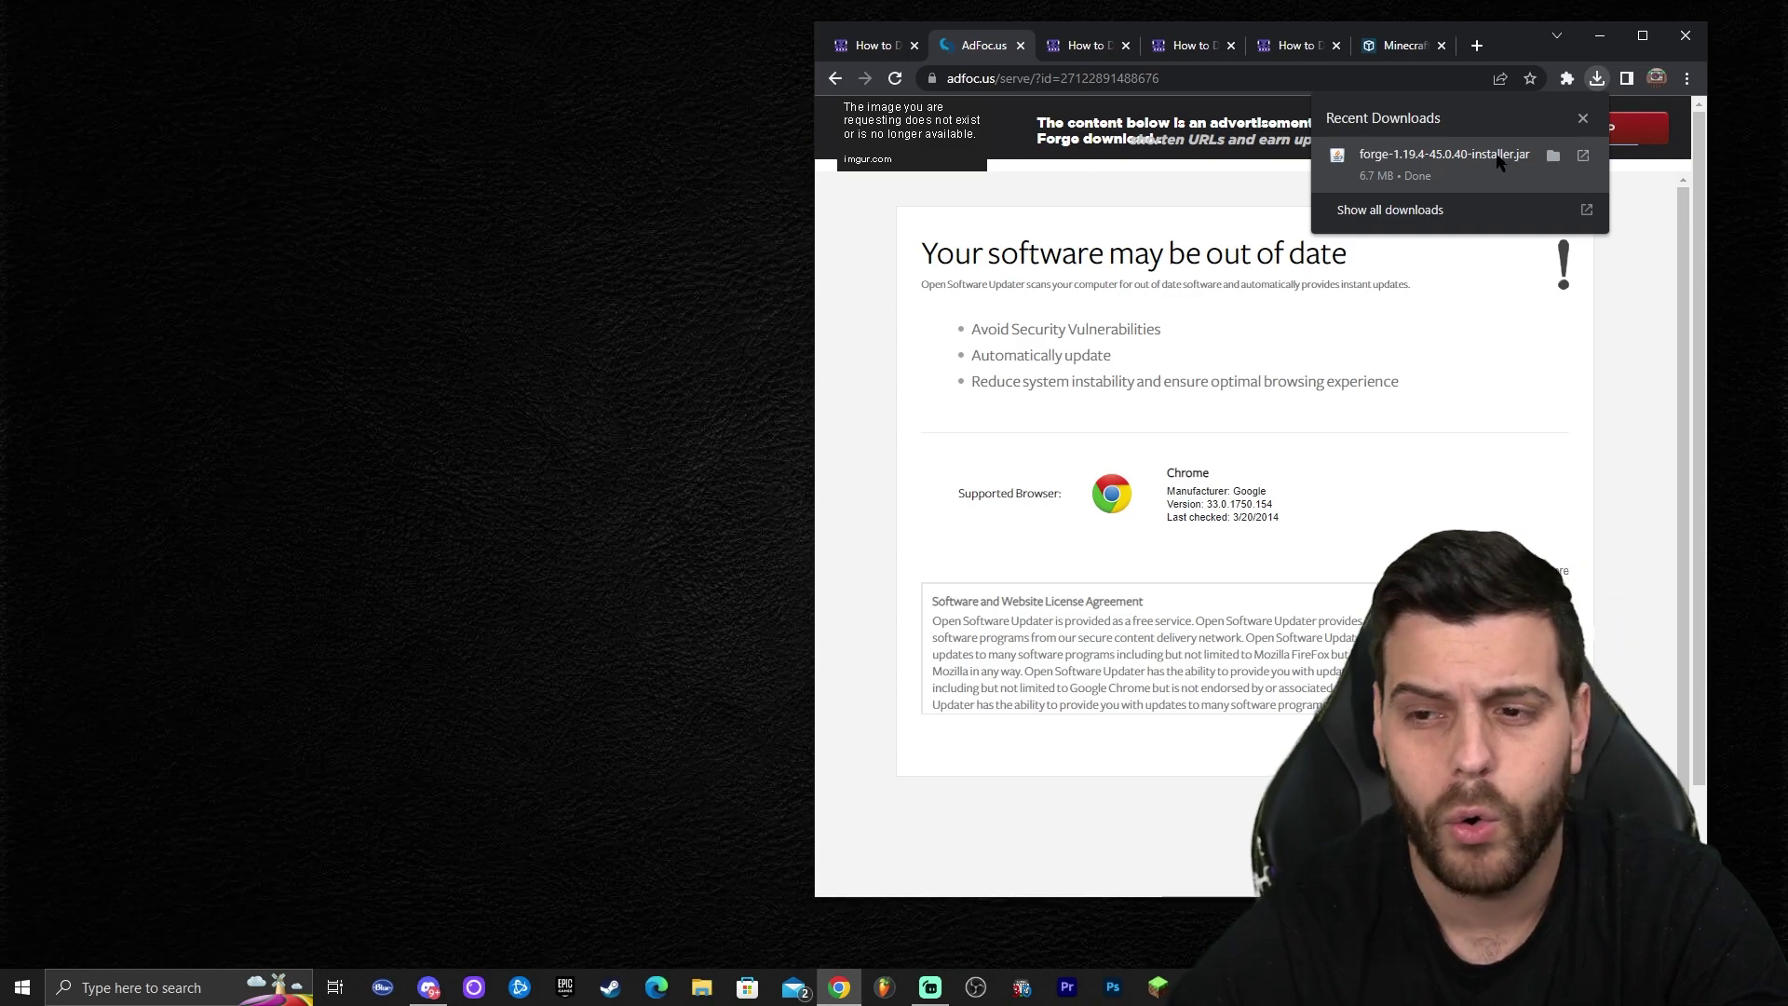
left_click_drag(1500, 162, 444, 196)
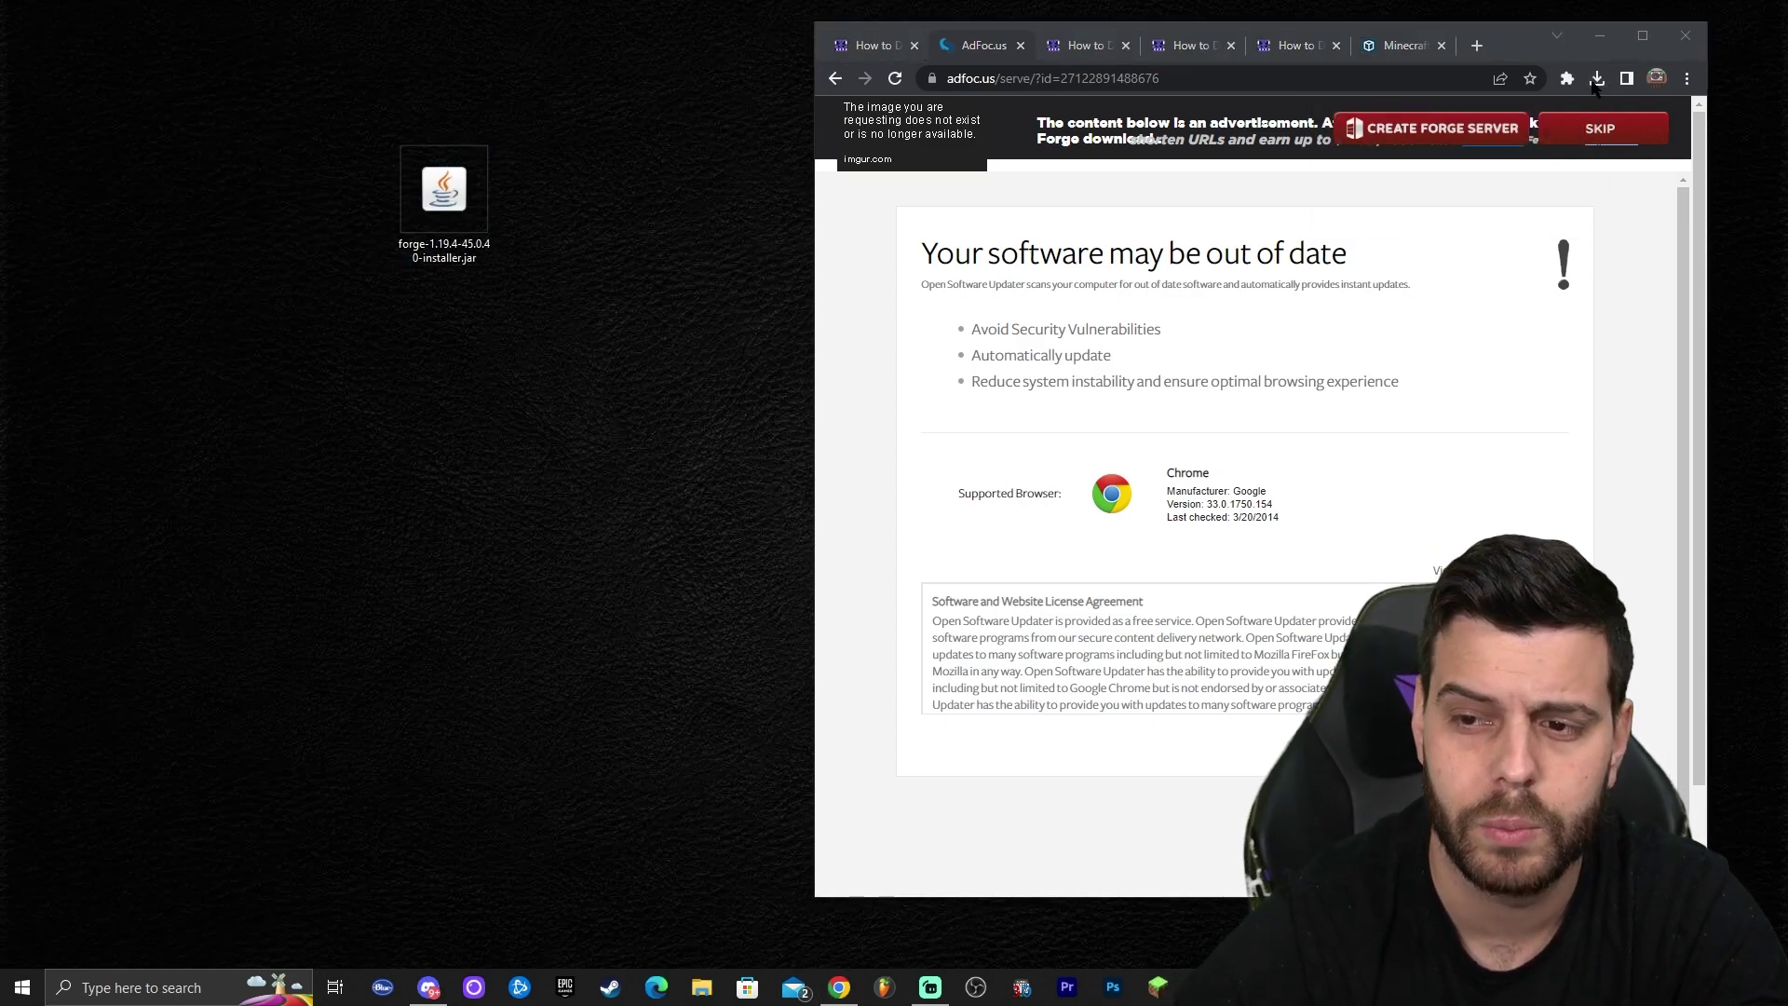
left_click(1597, 79)
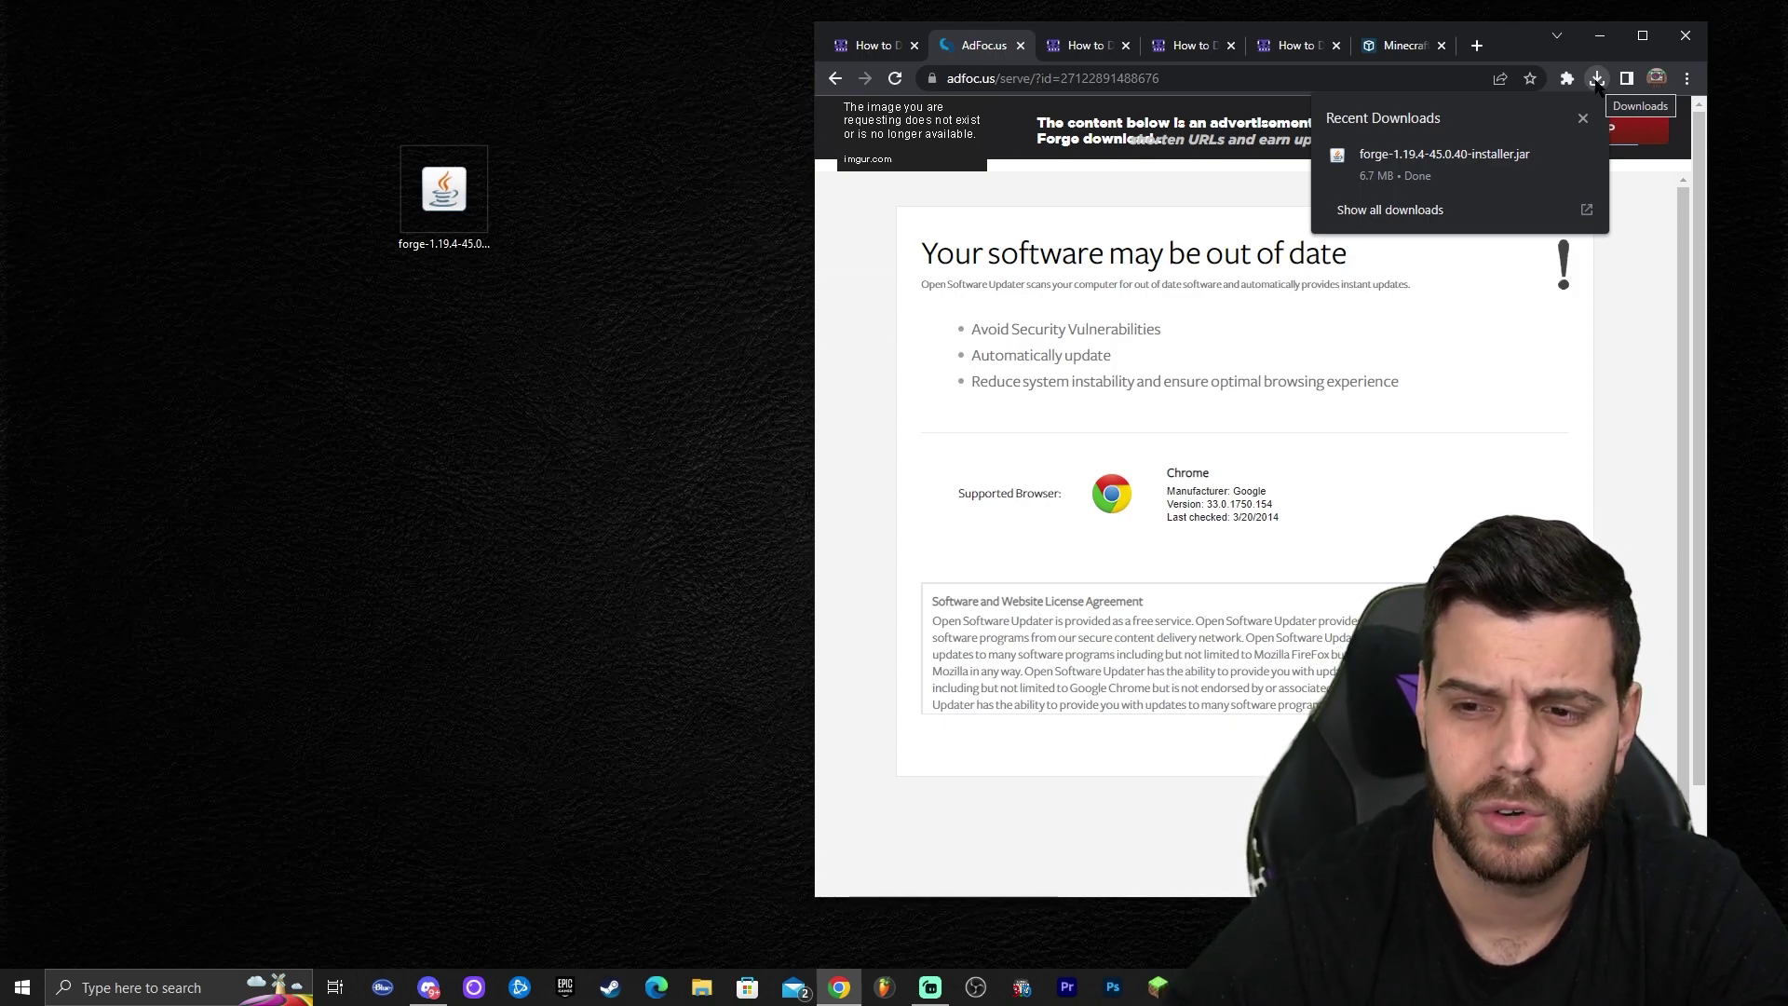
left_click(915, 773)
left_click_drag(443, 191, 246, 329)
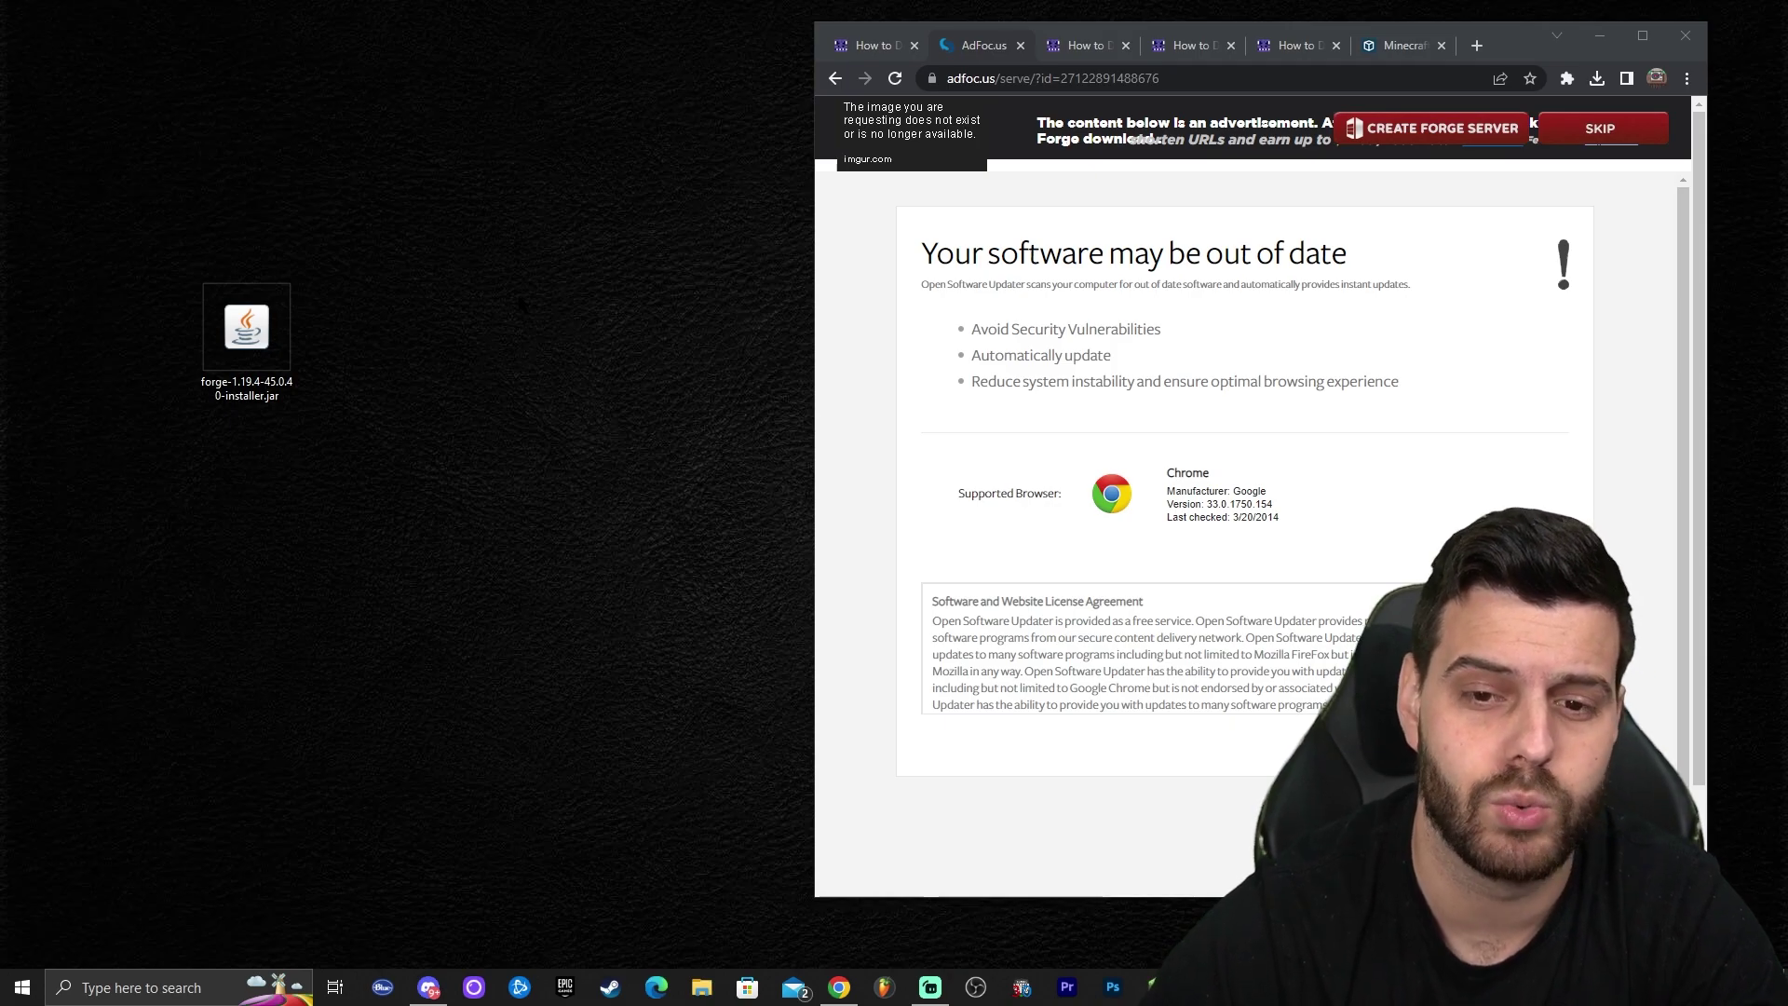
Close the leftover guide and AdFoc.us tabs and maximize Chrome
left_click(914, 45)
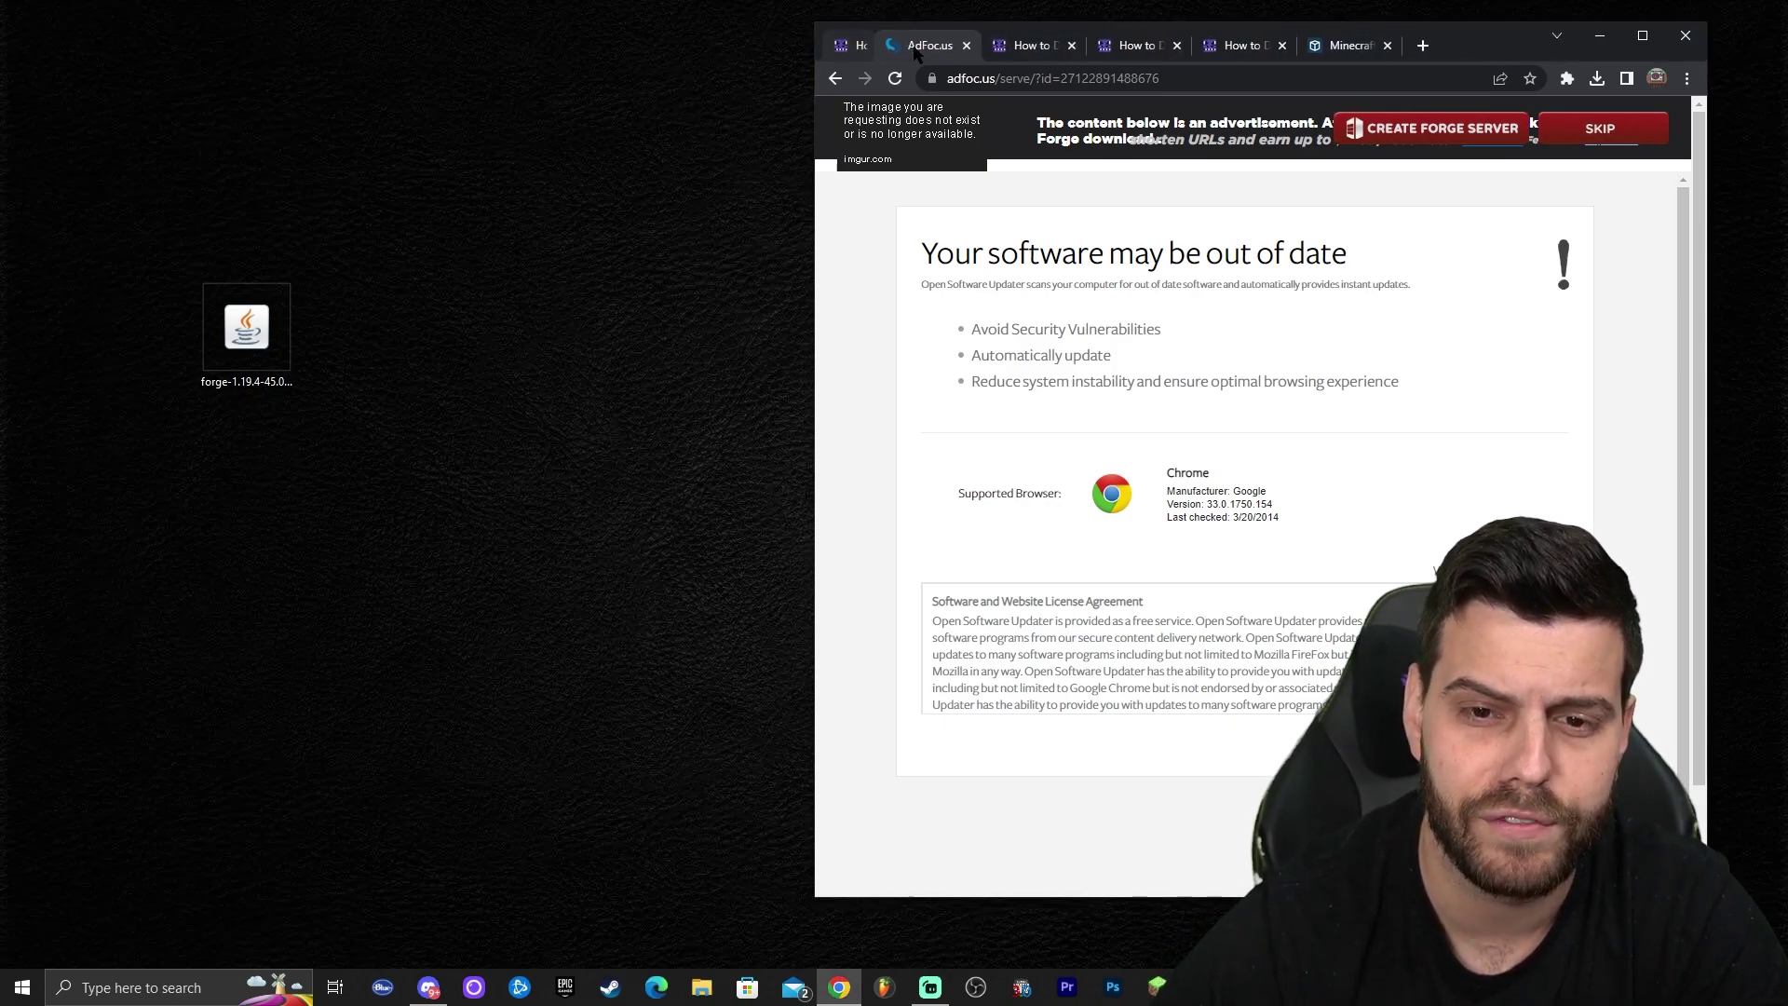
left_click(915, 46)
double_click(1541, 36)
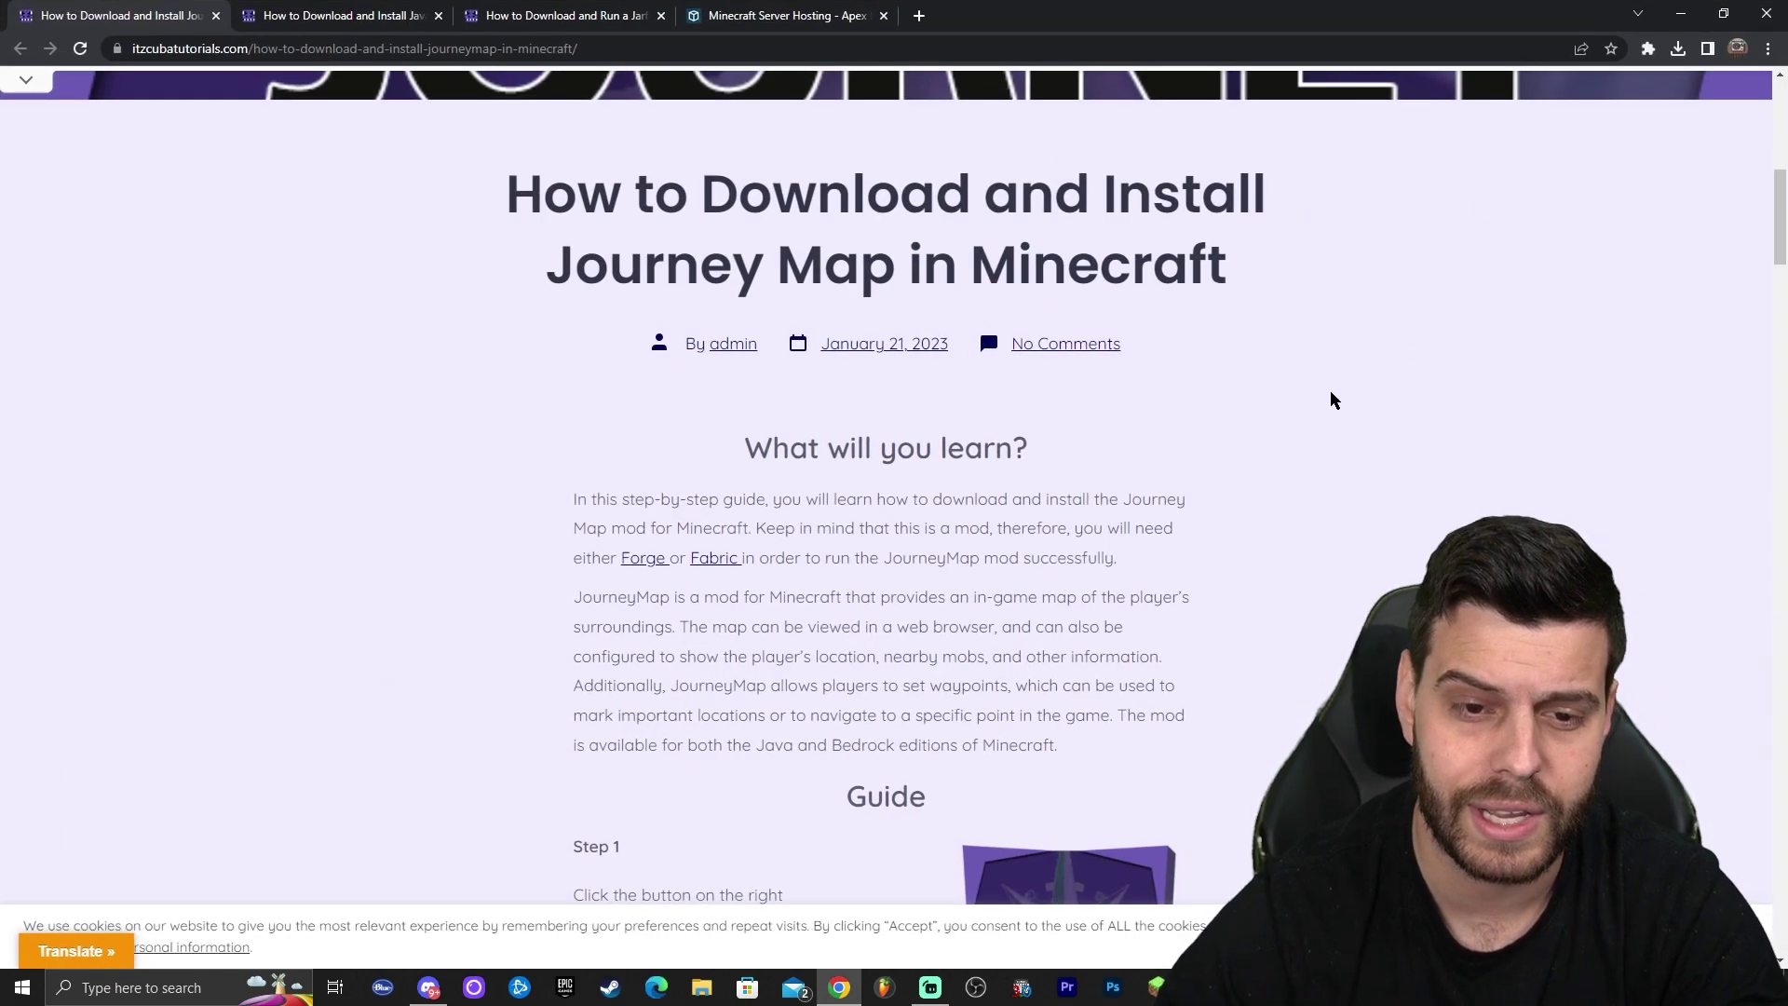
Find Step 1 in the JourneyMap guide and open JourneyMap's CurseForge Files page
scroll(1337, 404, "up", 2)
scroll(1304, 371, "down", 4)
scroll(1307, 380, "down", 4)
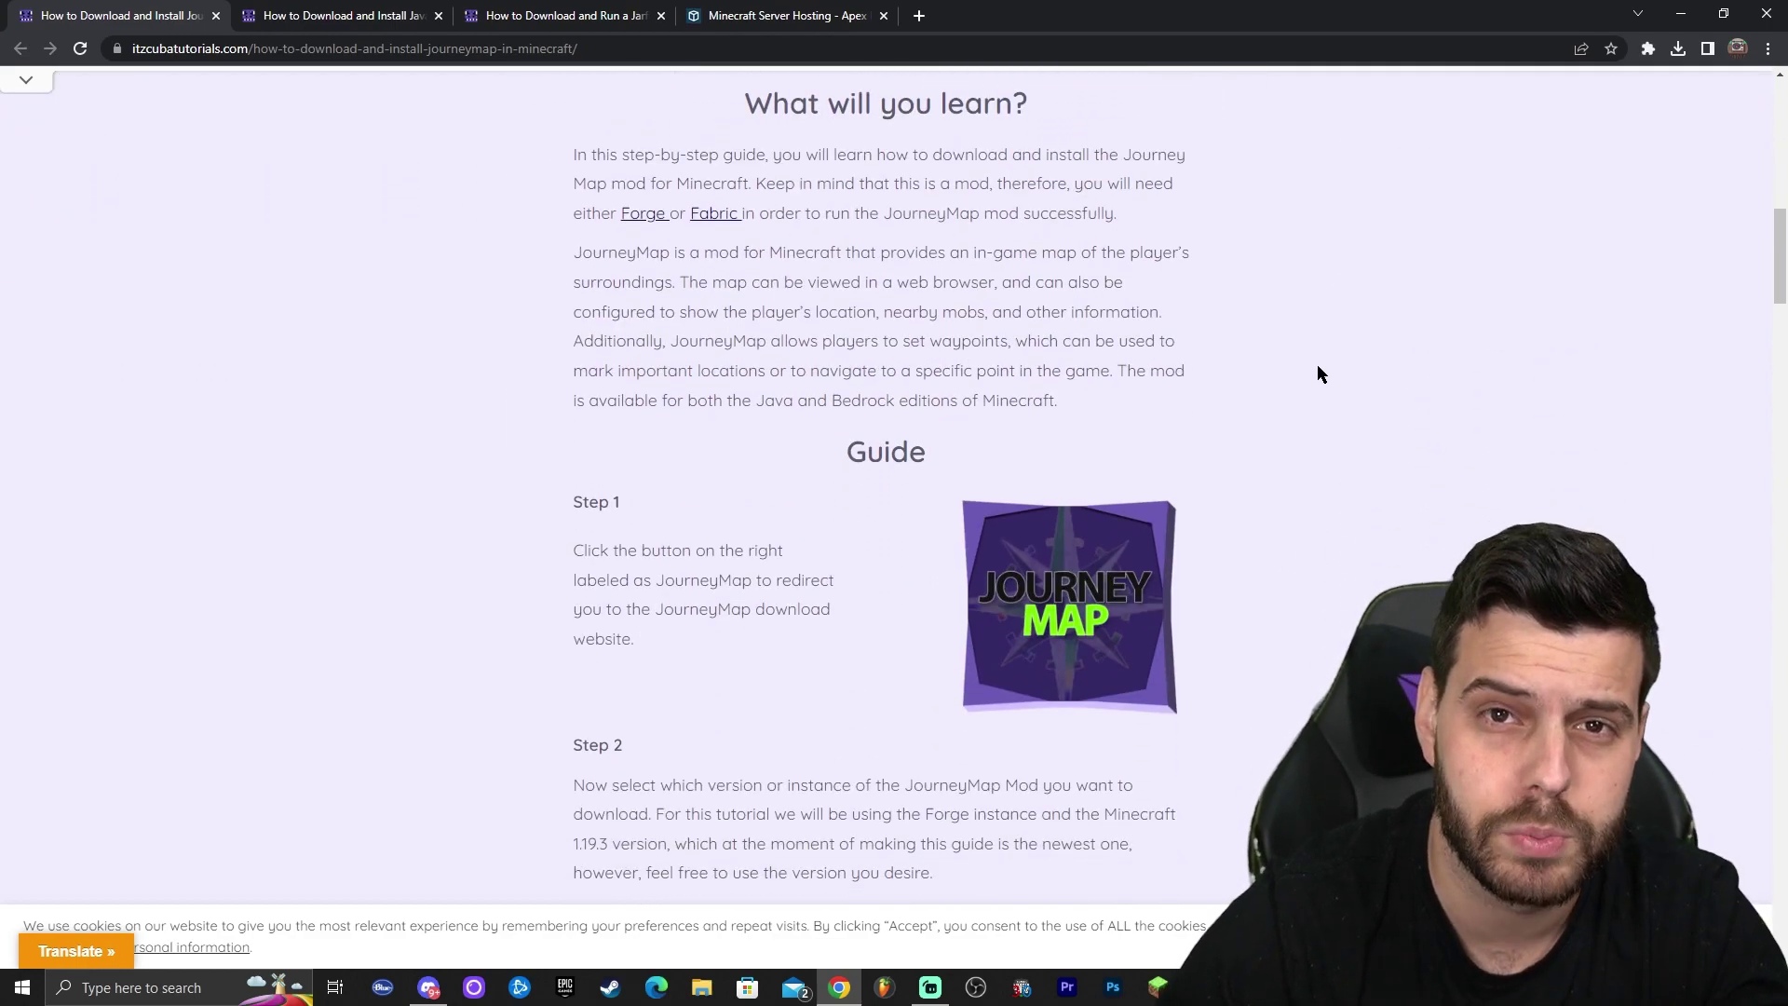
scroll(1373, 353, "up", 4)
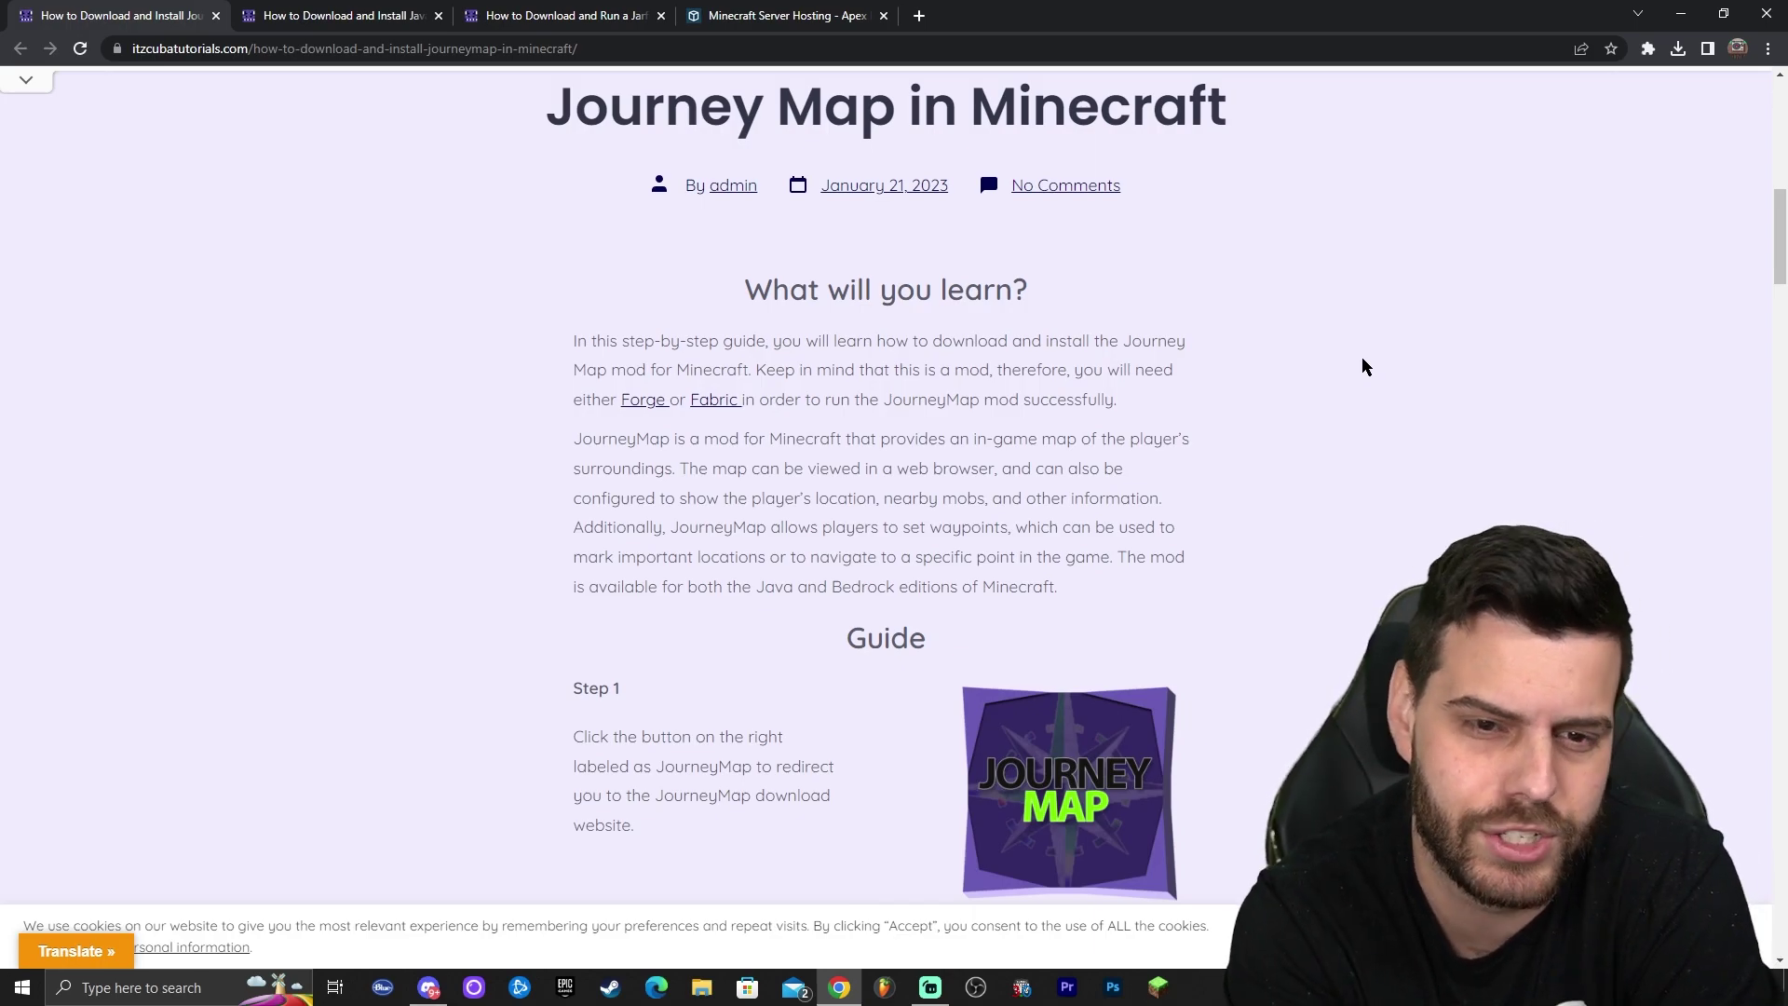
scroll(1224, 223, "down", 5)
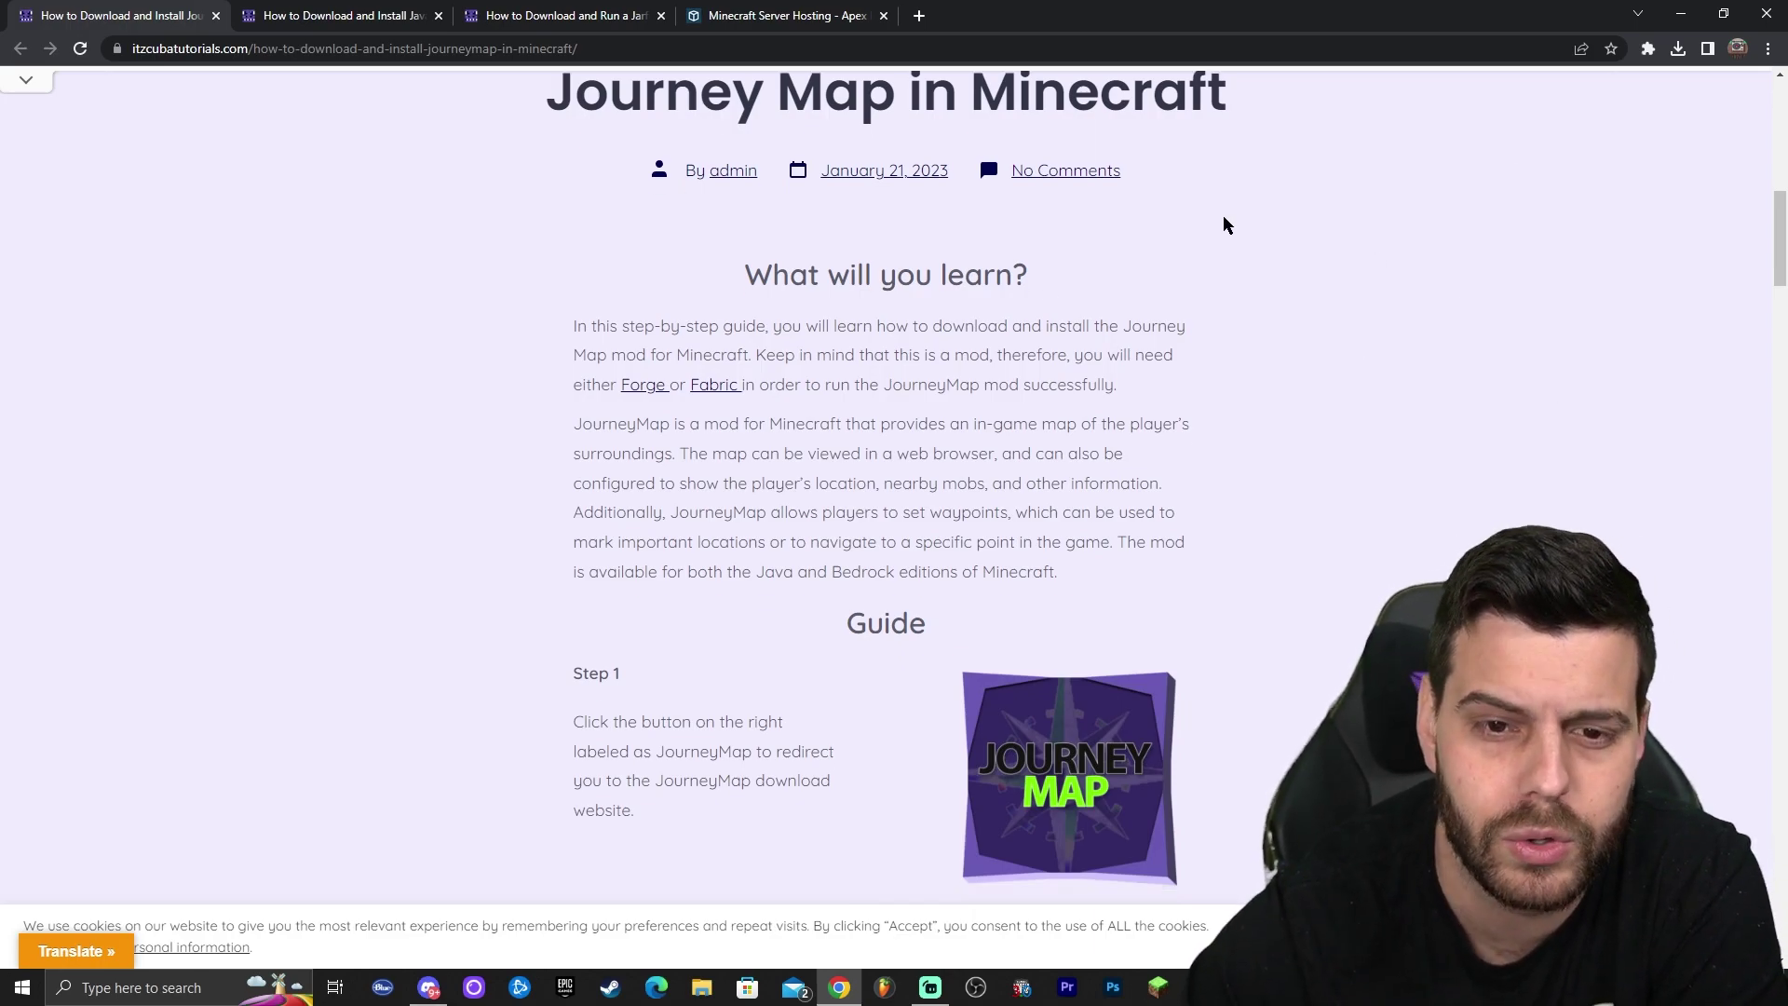
scroll(838, 359, "down", 3)
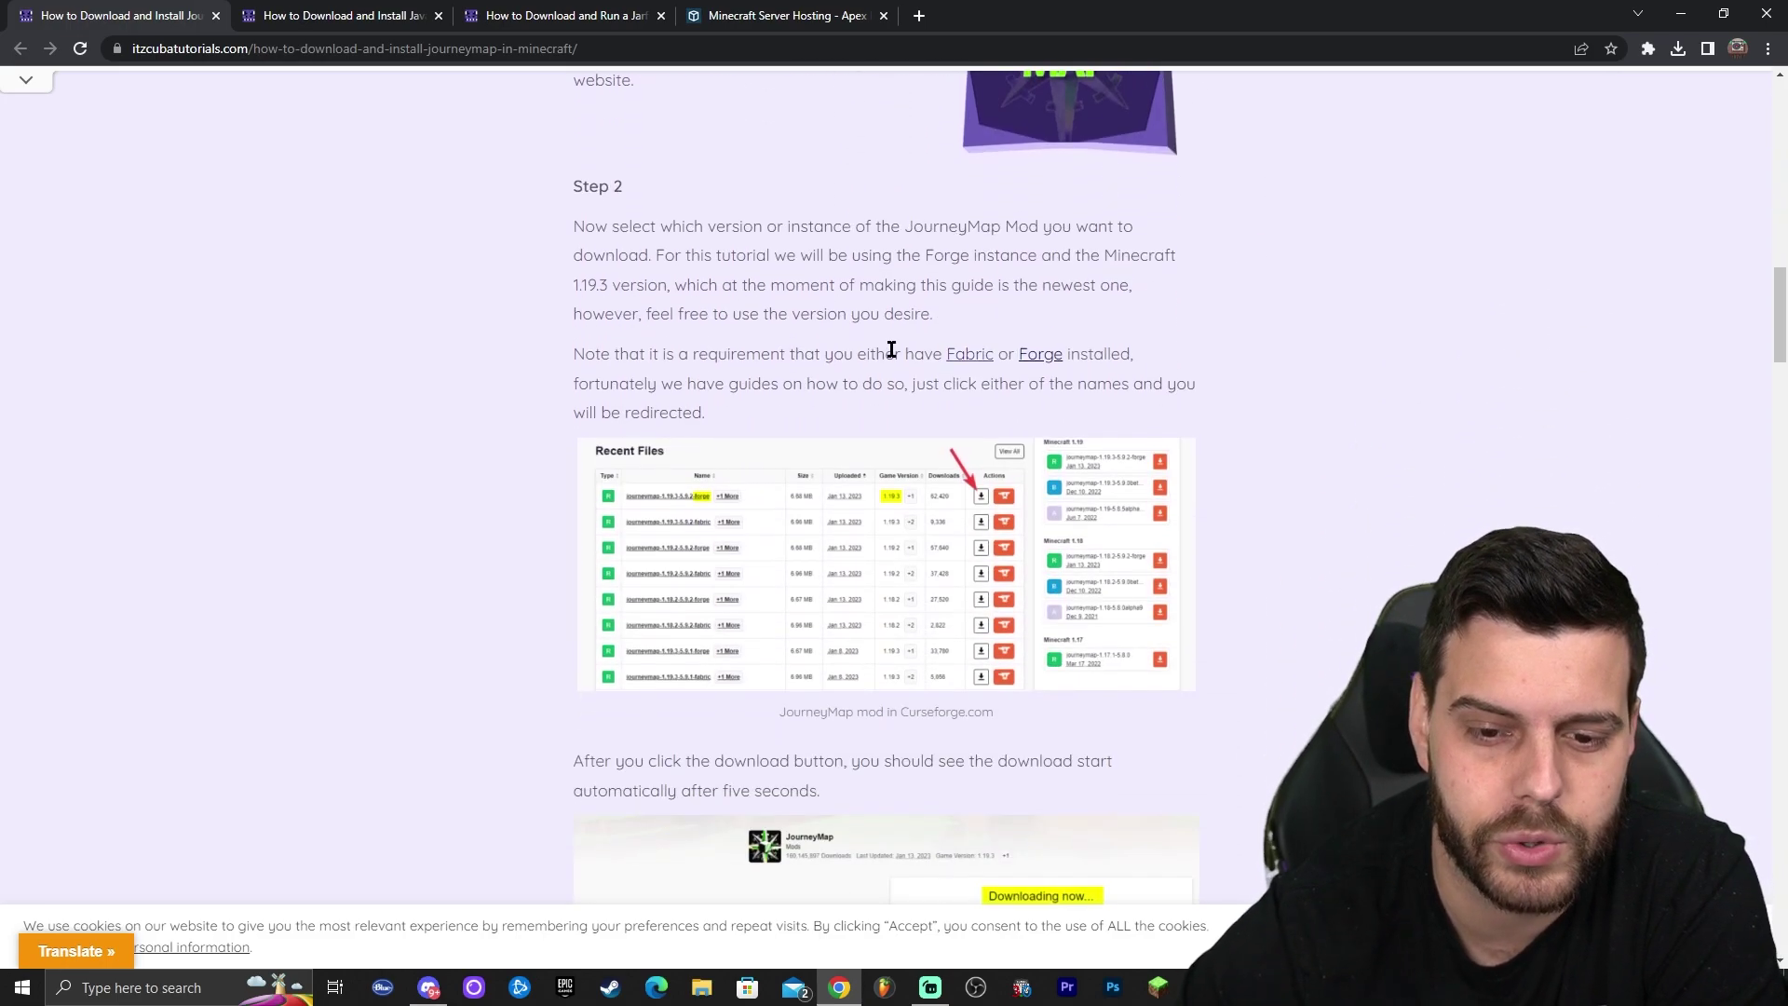
scroll(931, 401, "up", 3)
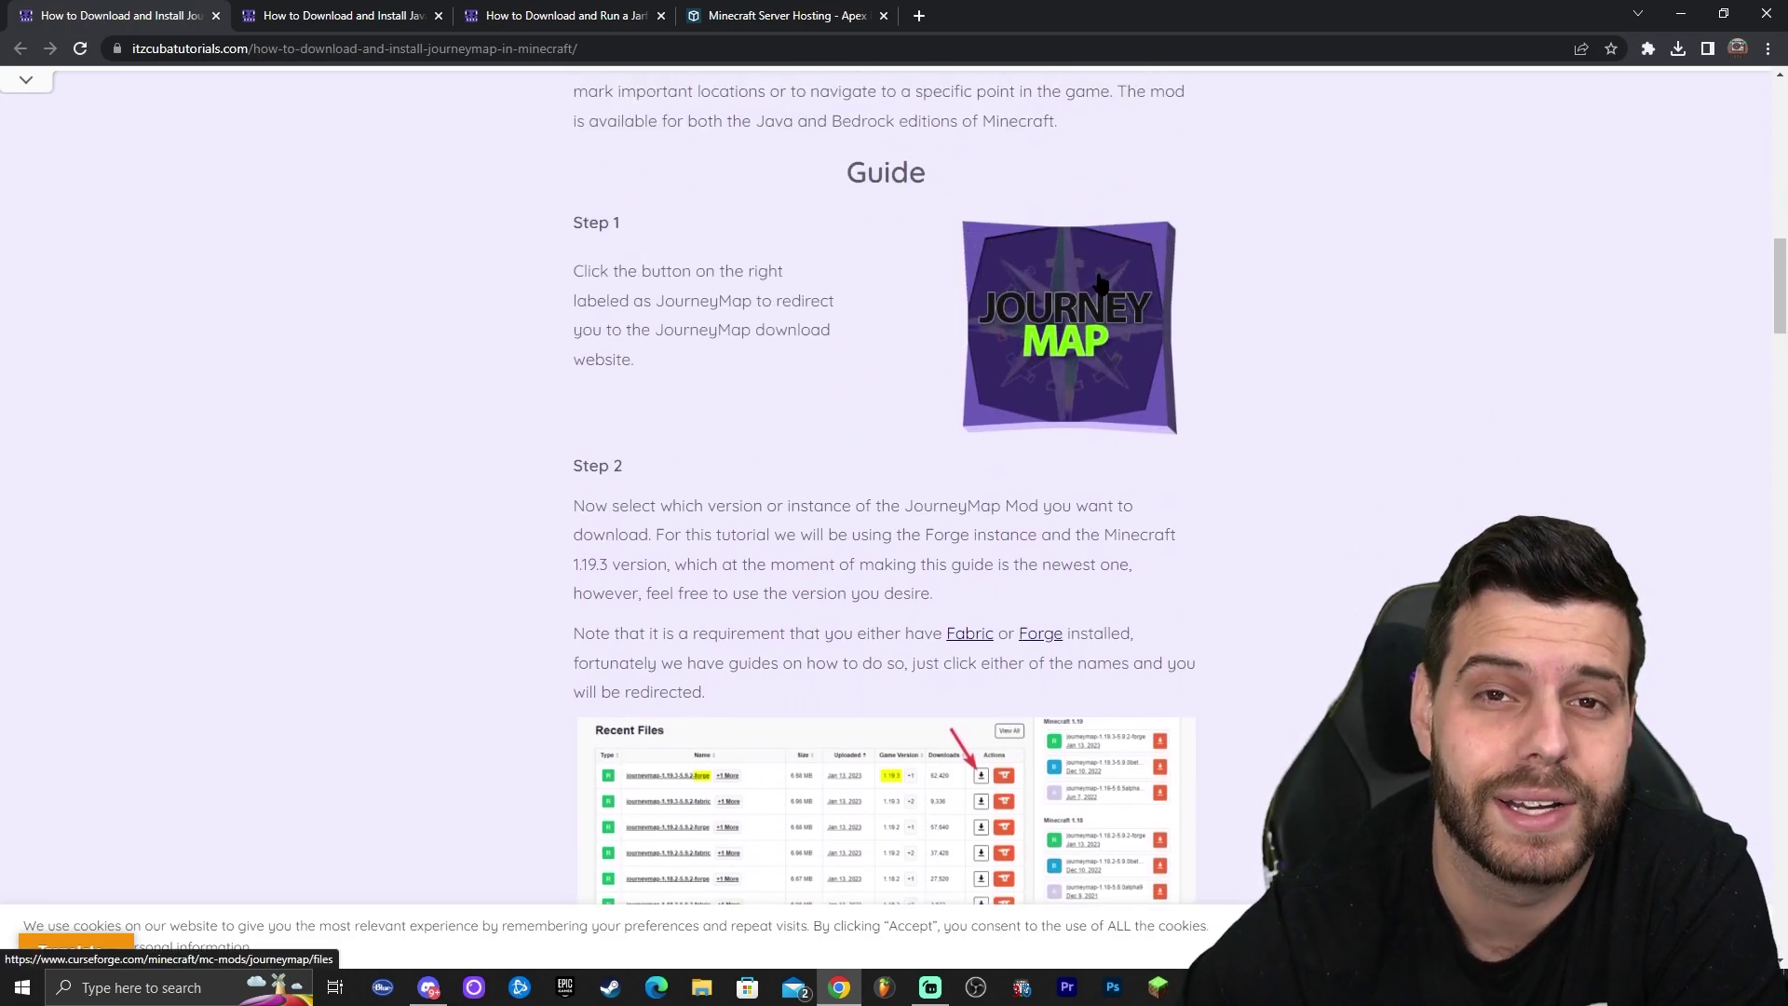
scroll(1490, 289, "down", 10)
scroll(1321, 307, "up", 11)
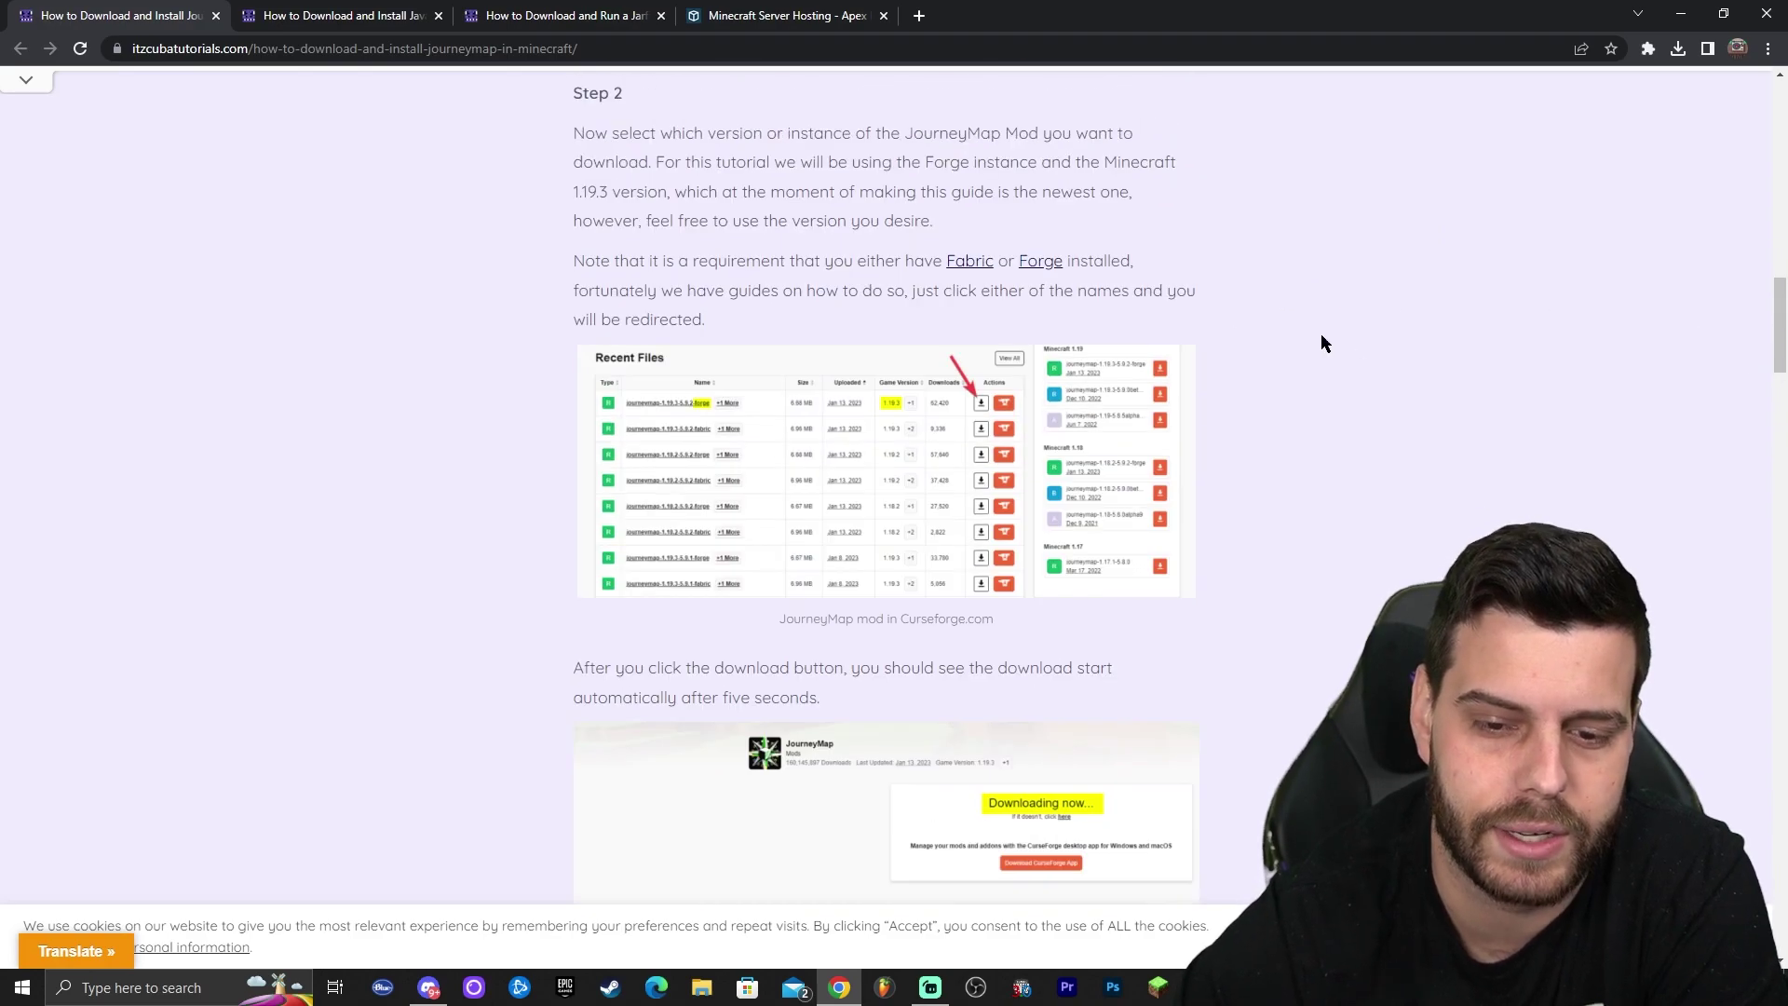
scroll(1346, 298, "up", 2)
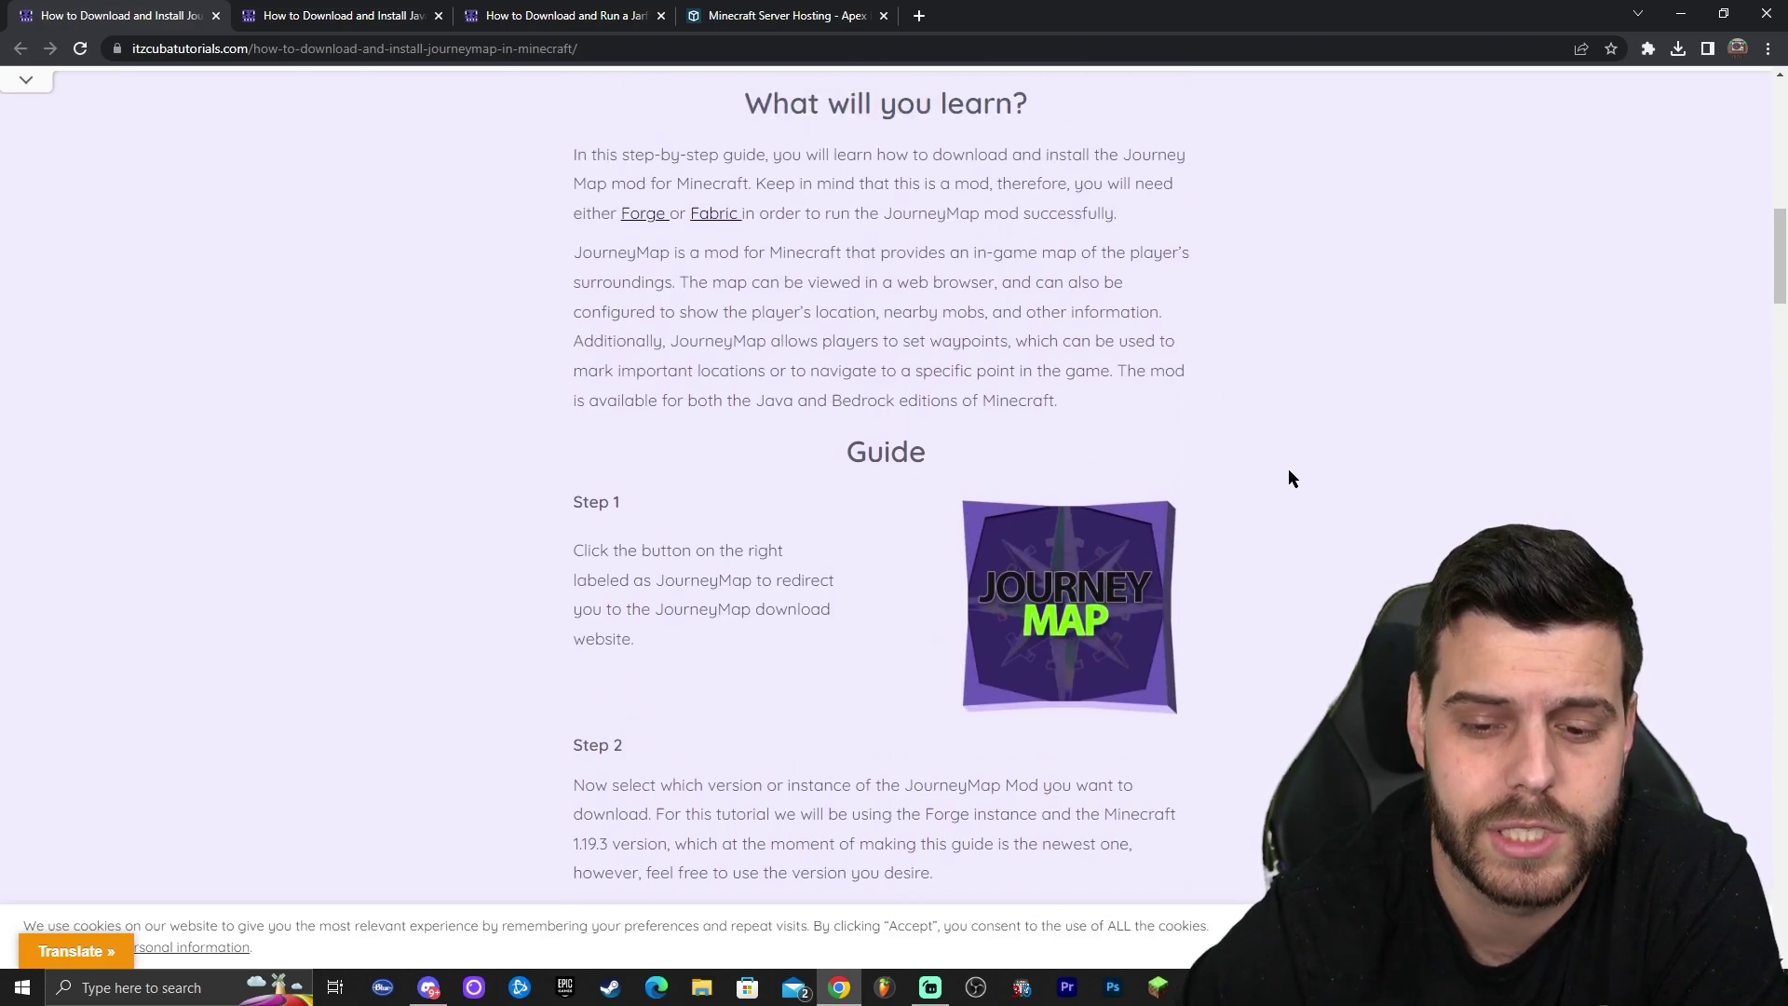
left_click(1108, 588)
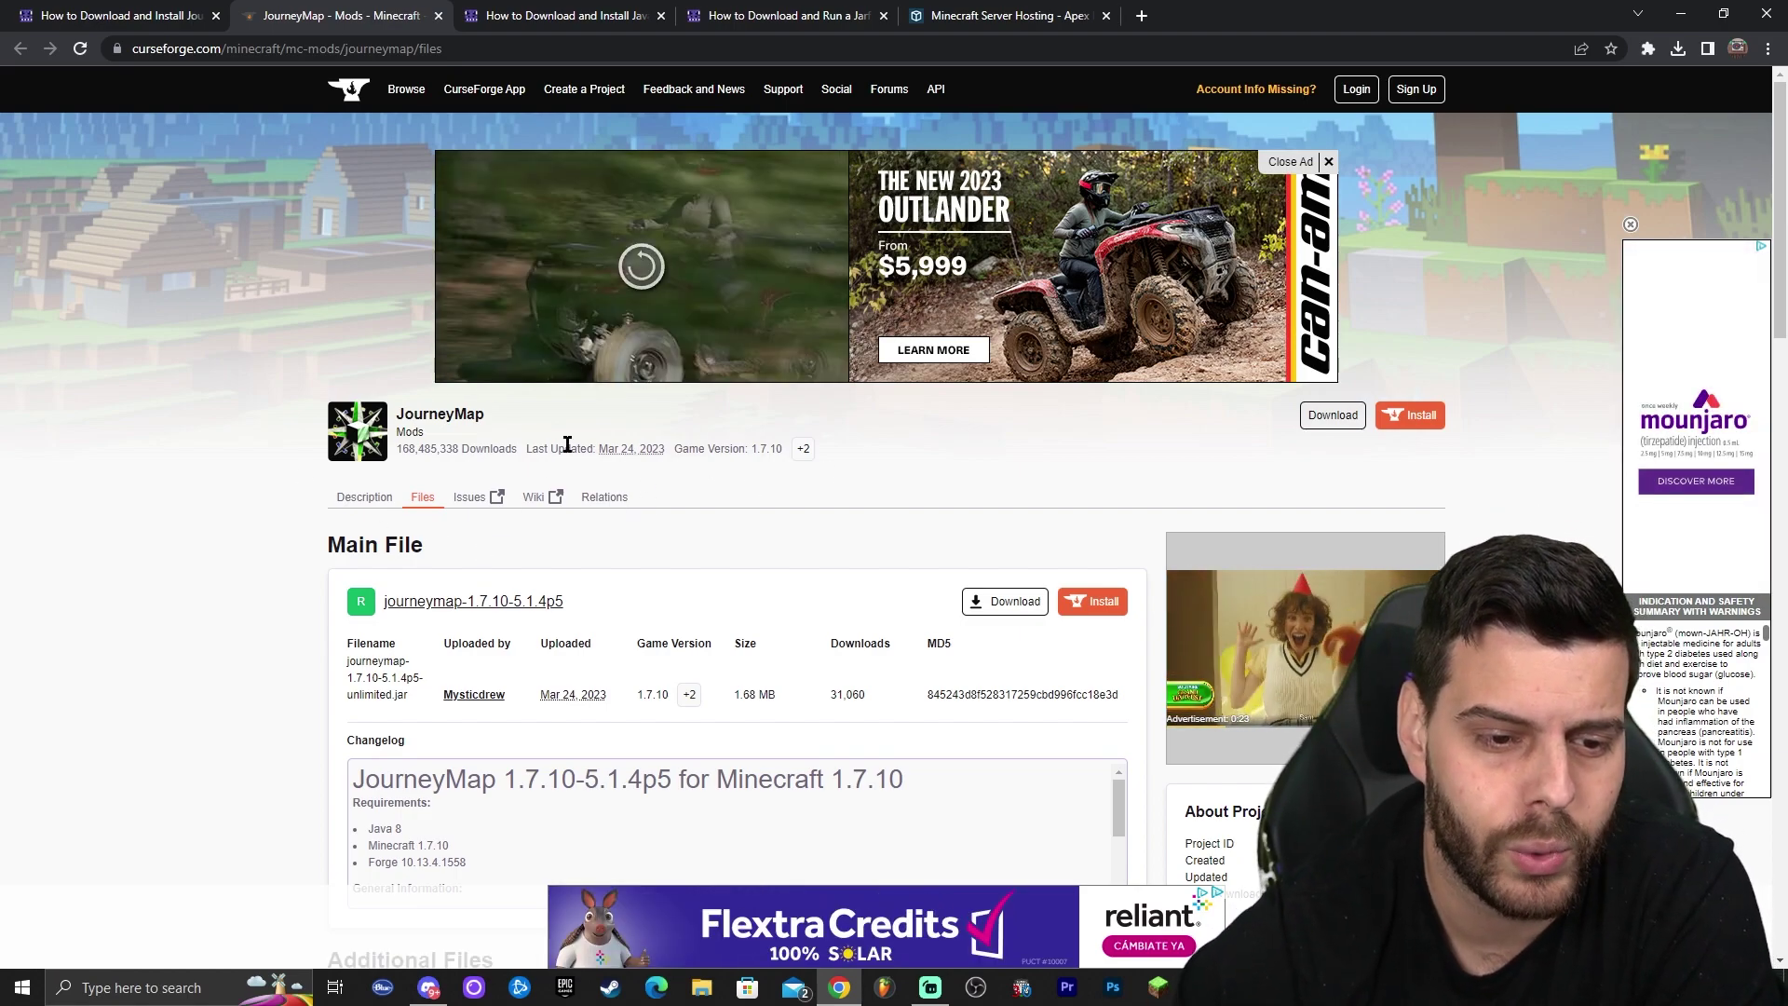
Download journeymap-1.19.4-5.9.4beta2-forge from the CurseForge Recent Files list
scroll(417, 301, "down", 3)
left_click(424, 221)
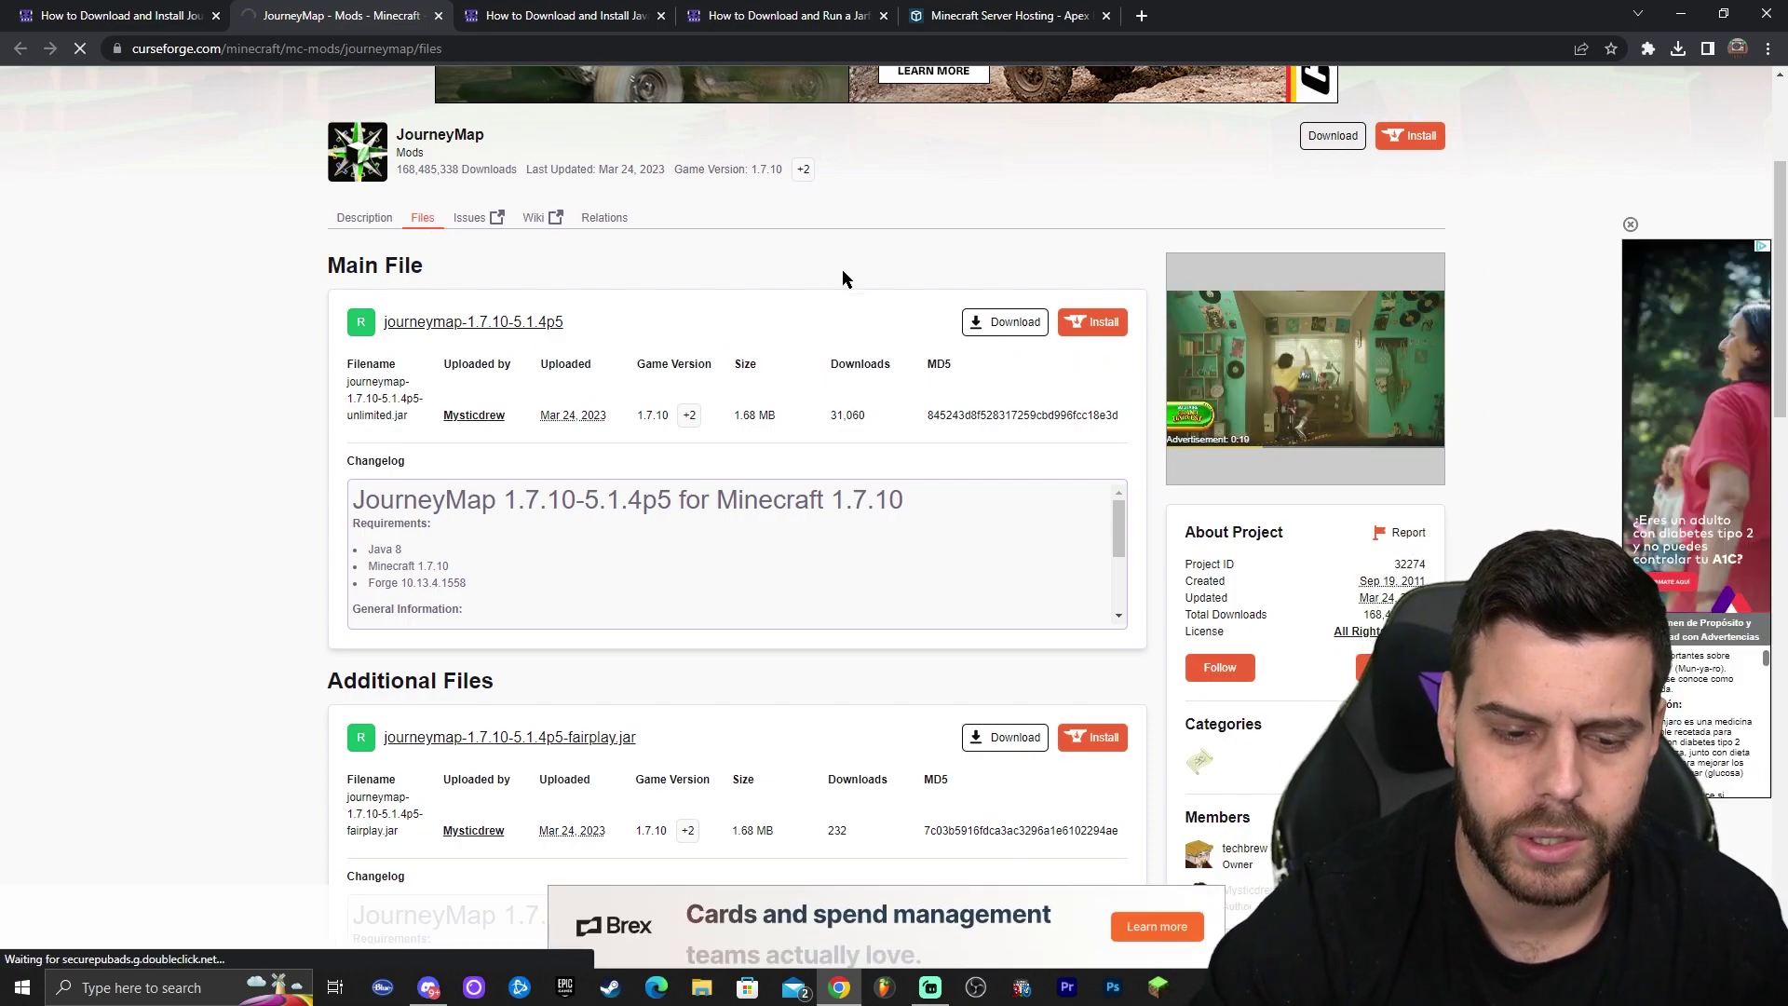
scroll(773, 238, "down", 4)
scroll(749, 209, "down", 2)
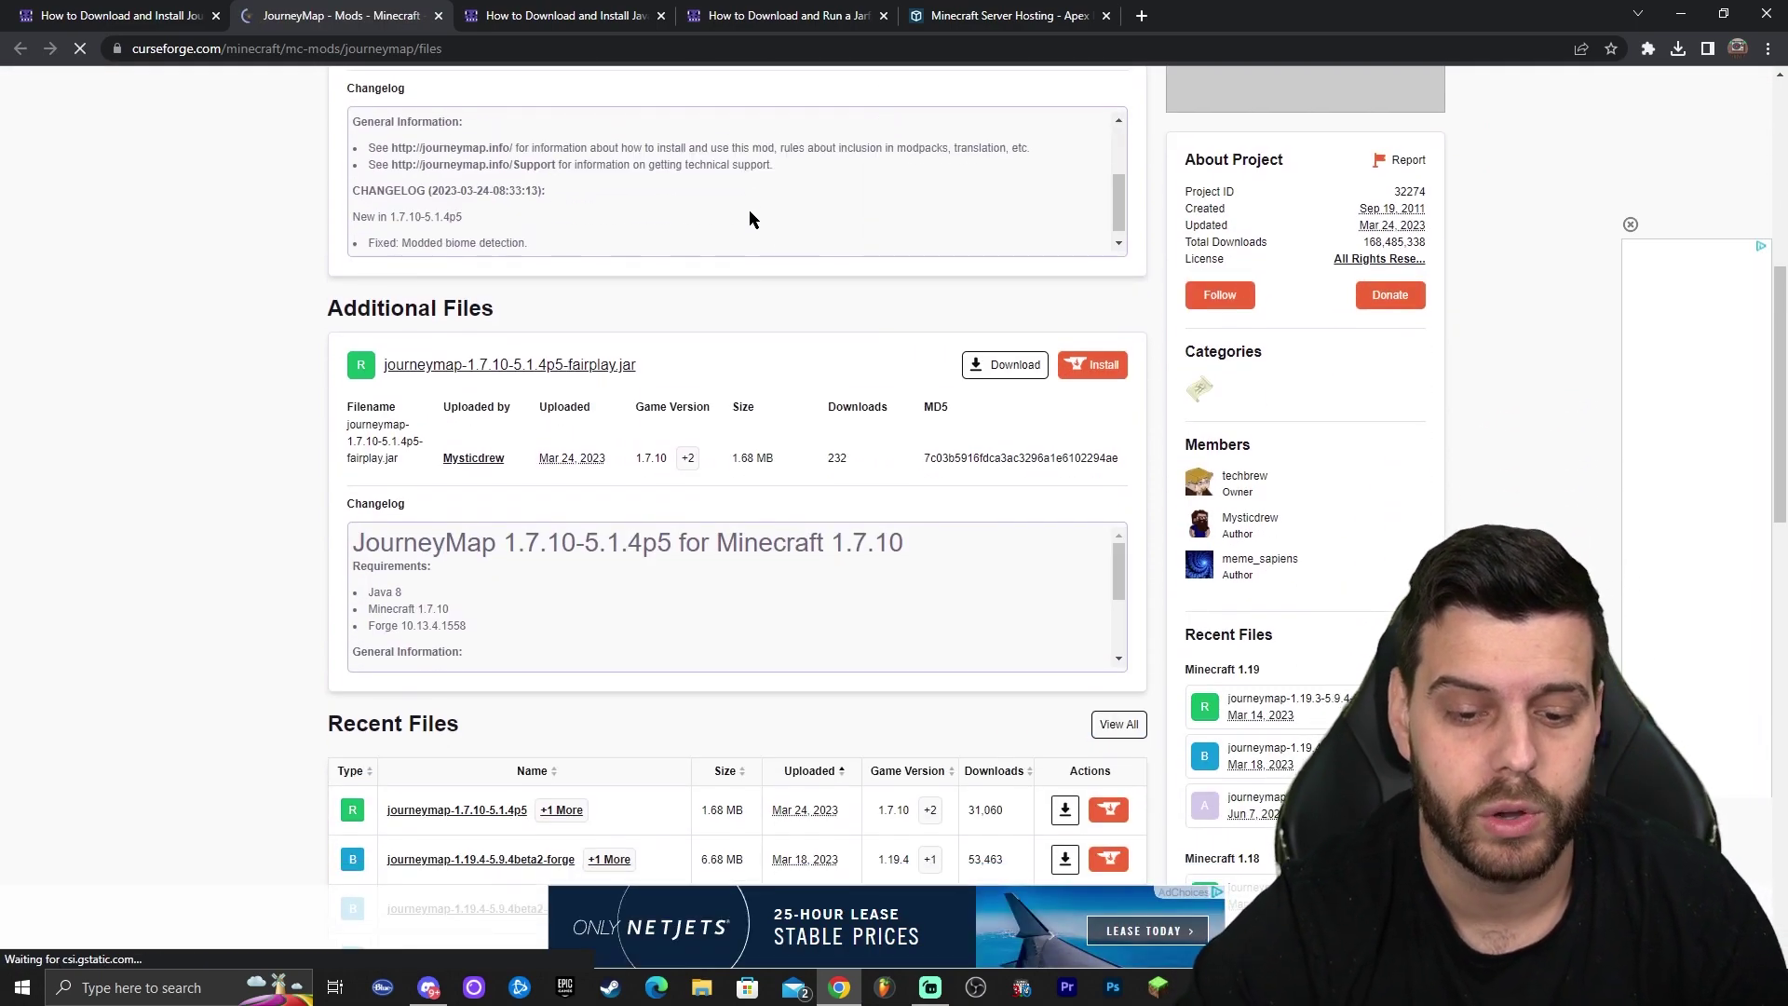
scroll(652, 307, "down", 4)
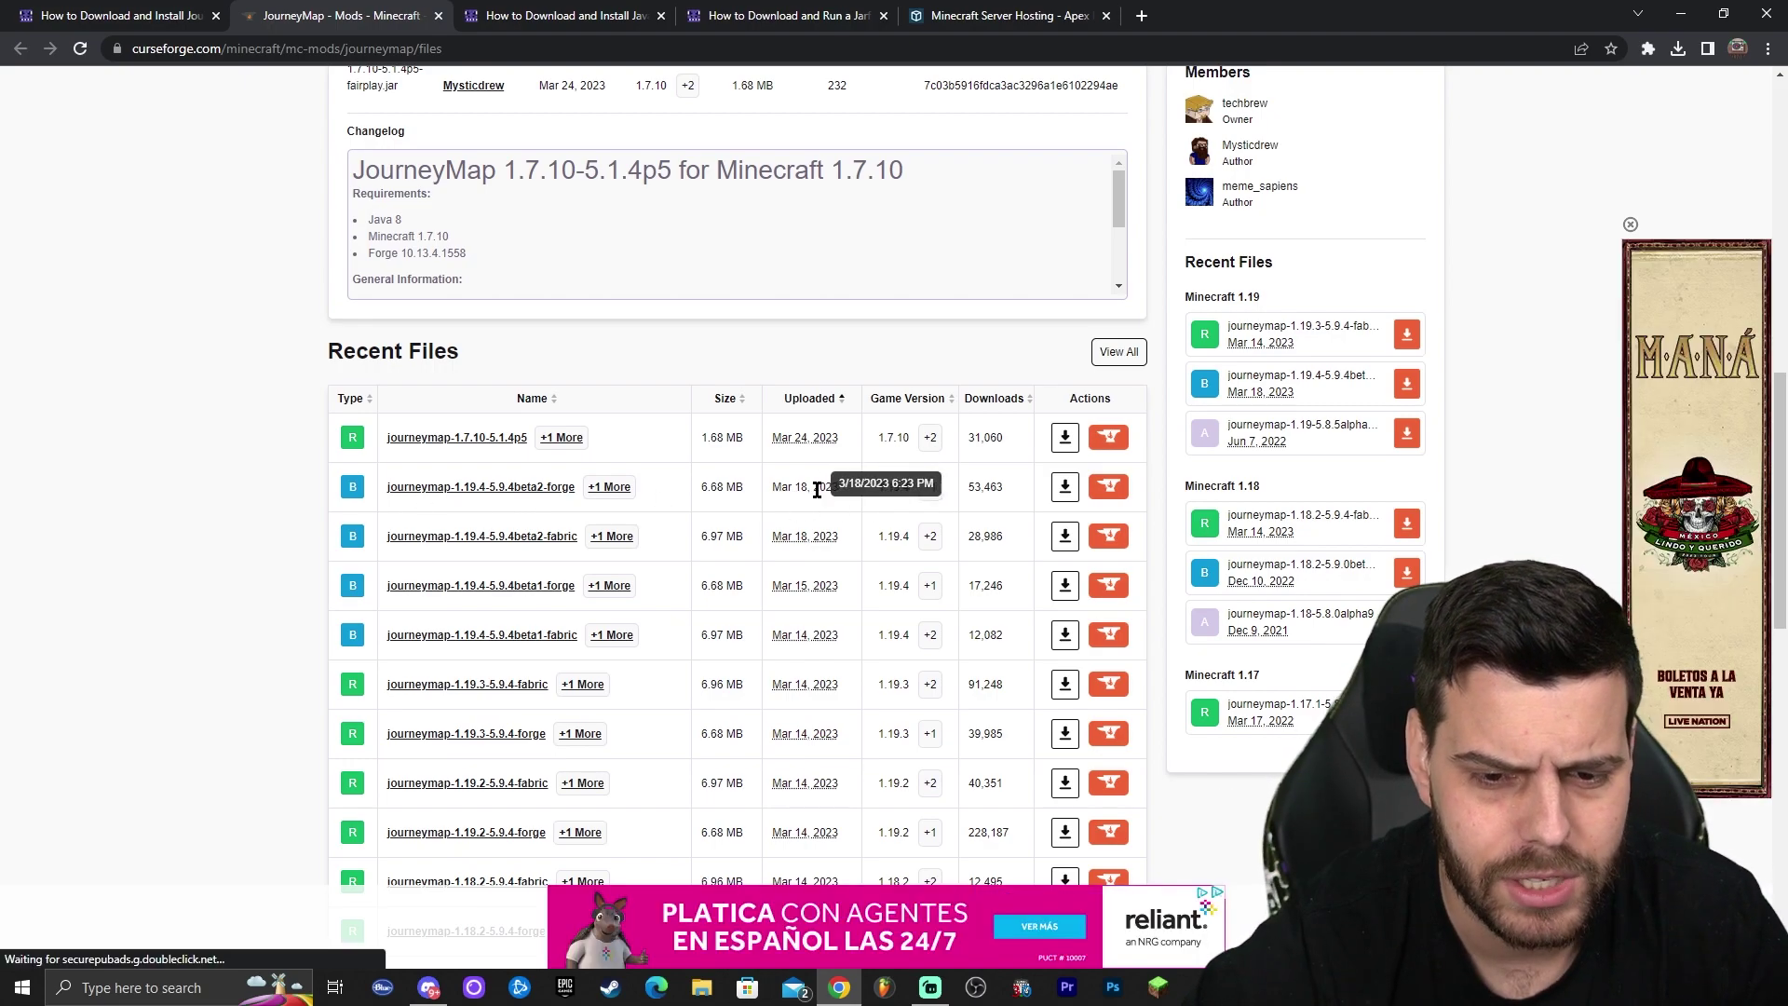
left_click_drag(887, 486, 911, 486)
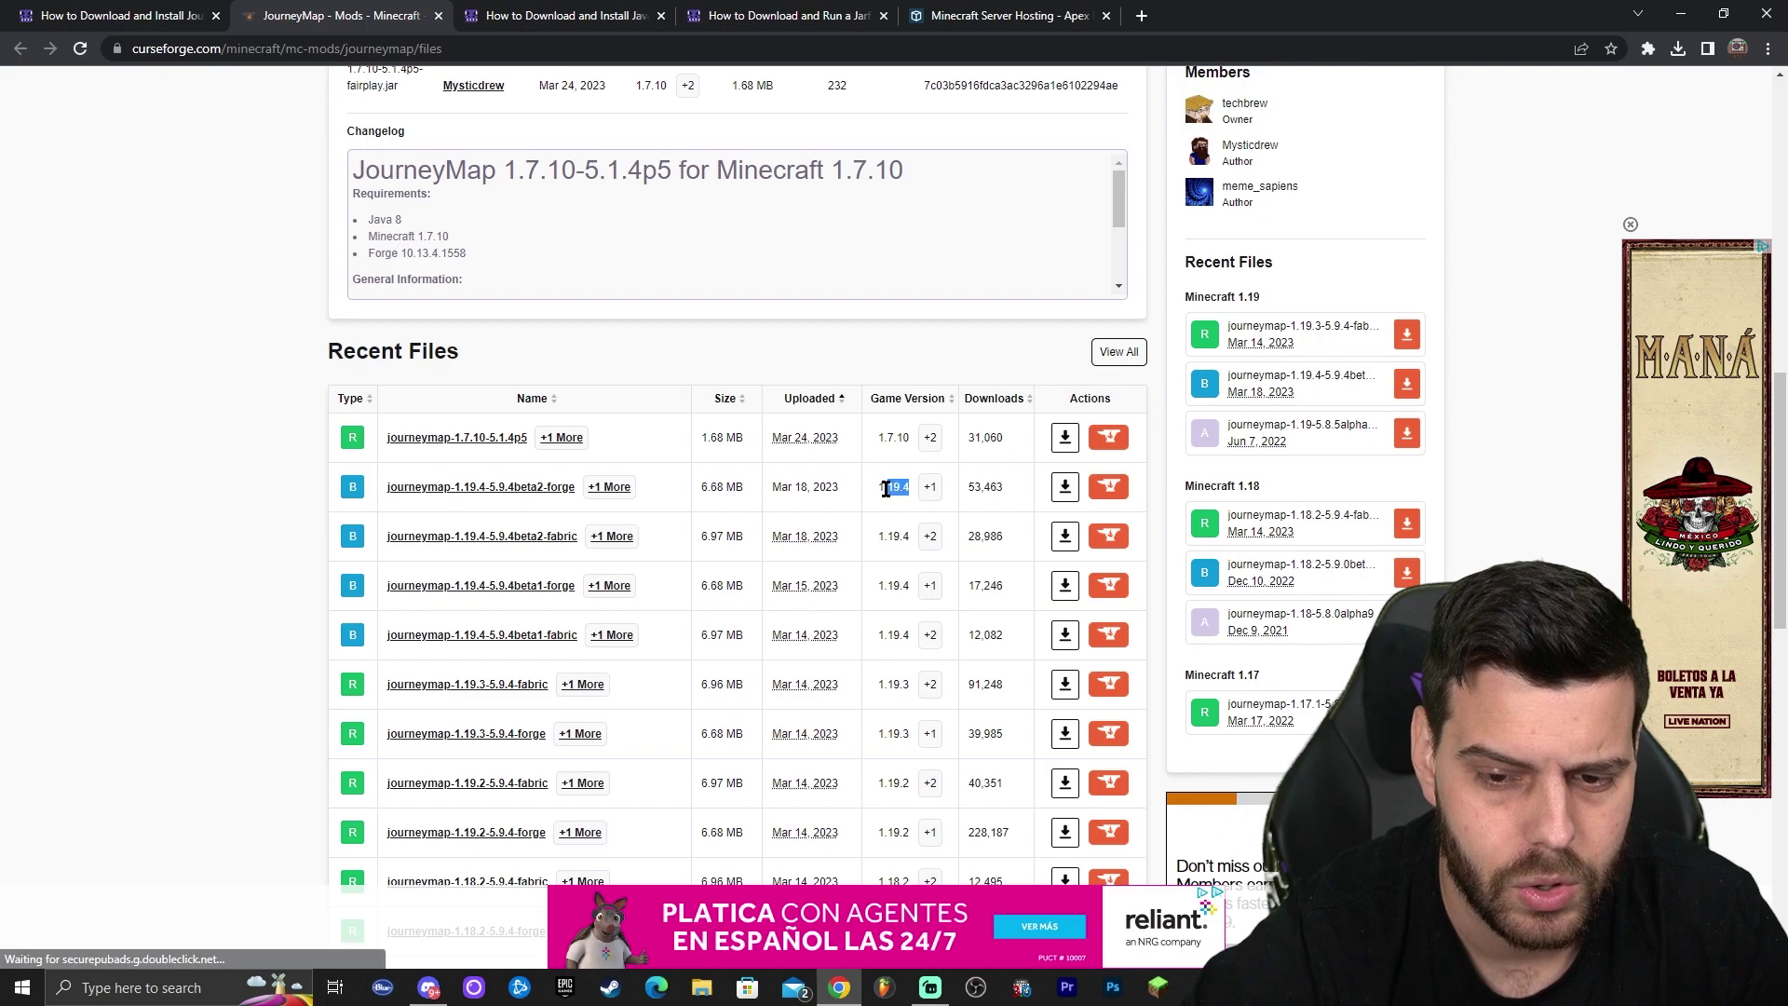
left_click(1064, 488)
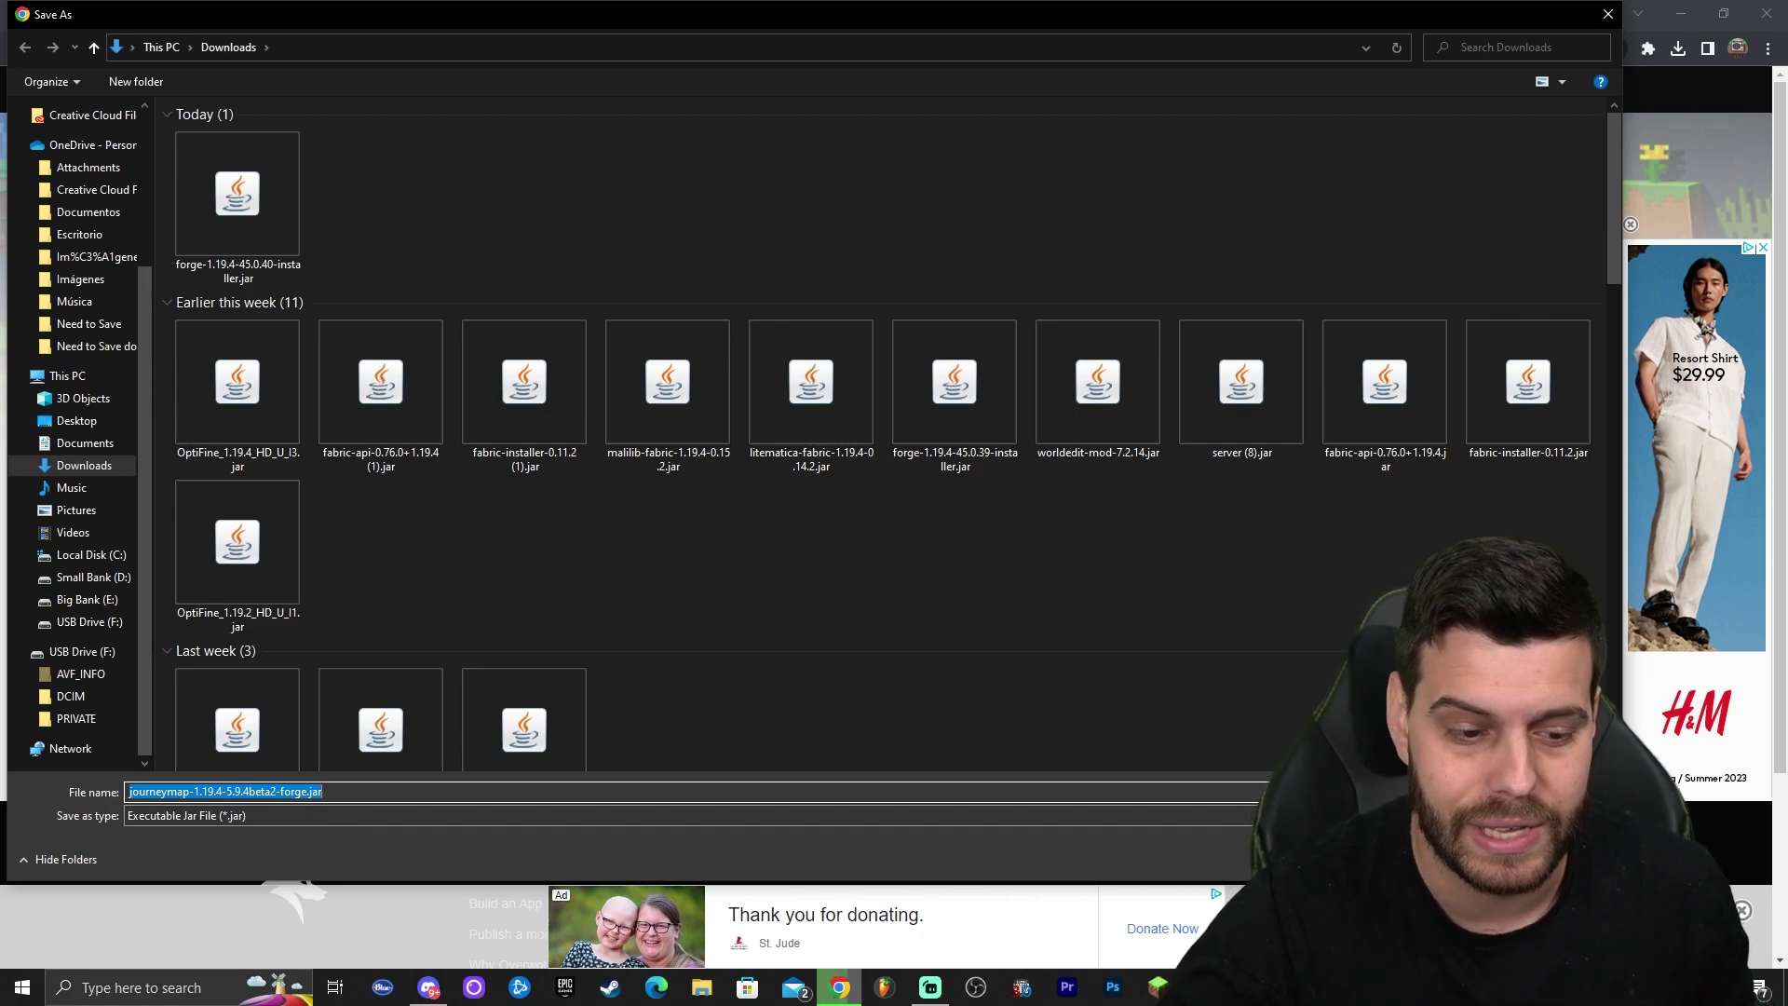
Save journeymap-1.19.4-5.9.4beta2-forge.jar and drag it onto the desktop beside the Forge installer
key("Return")
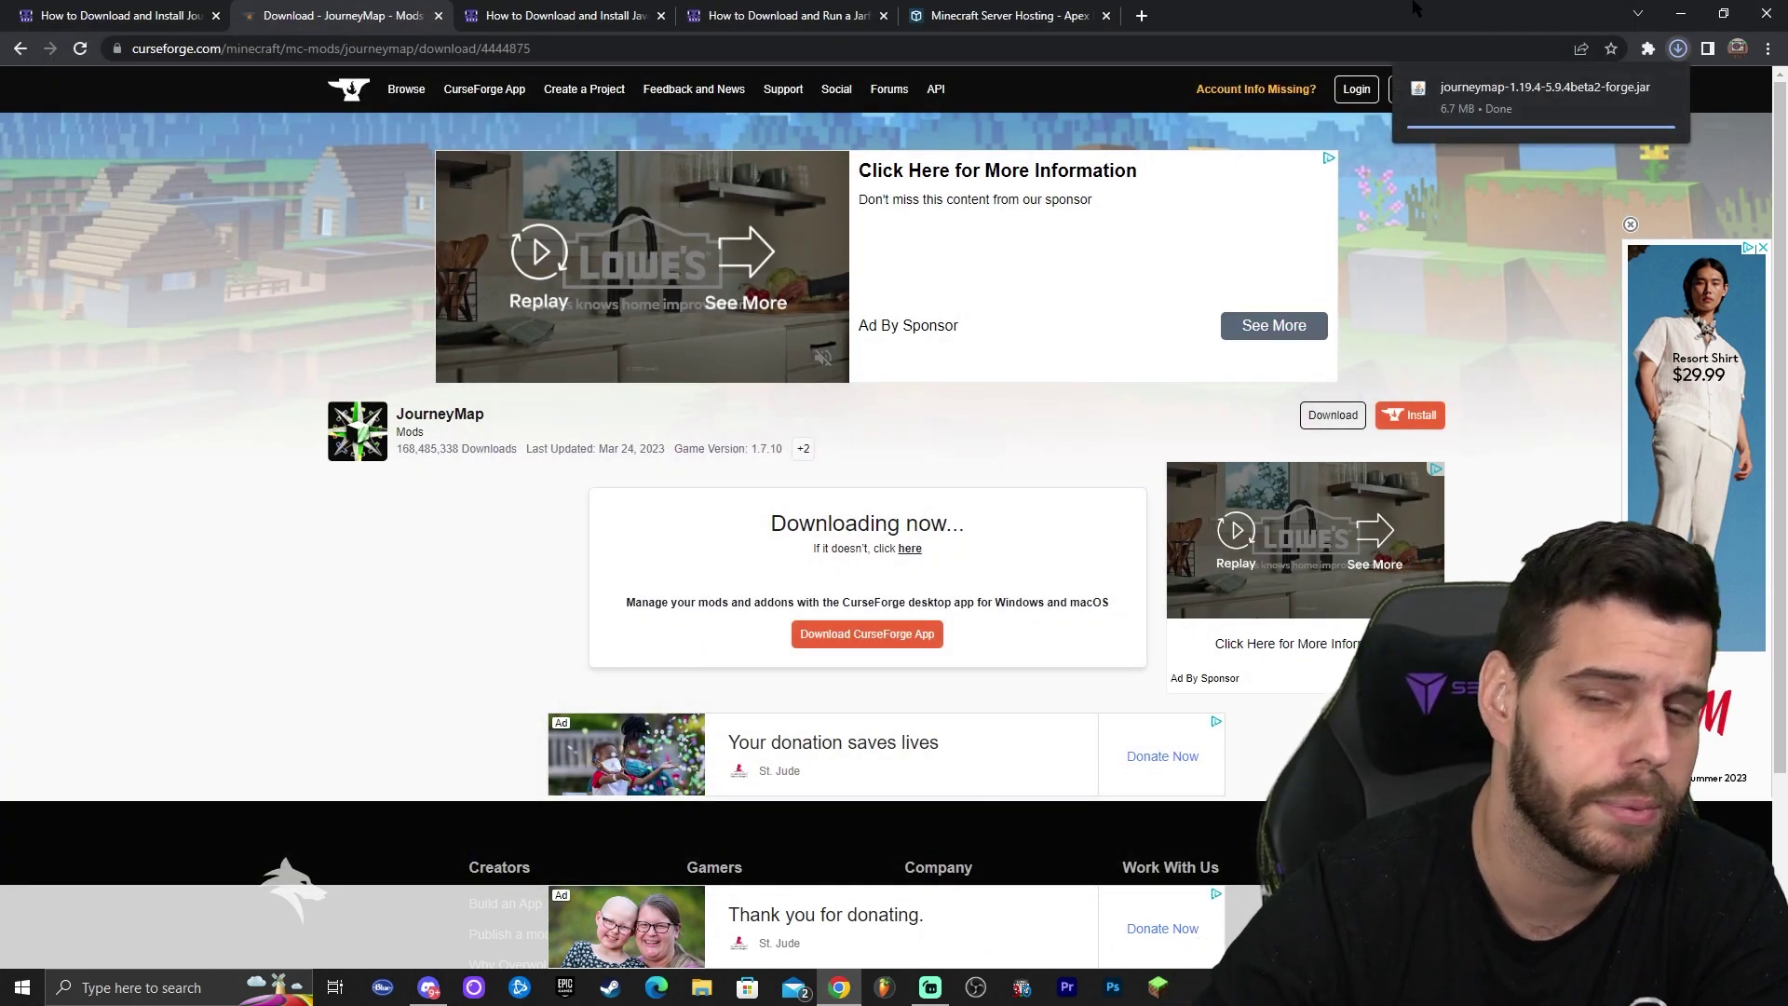
double_click(1415, 8)
left_click(1648, 74)
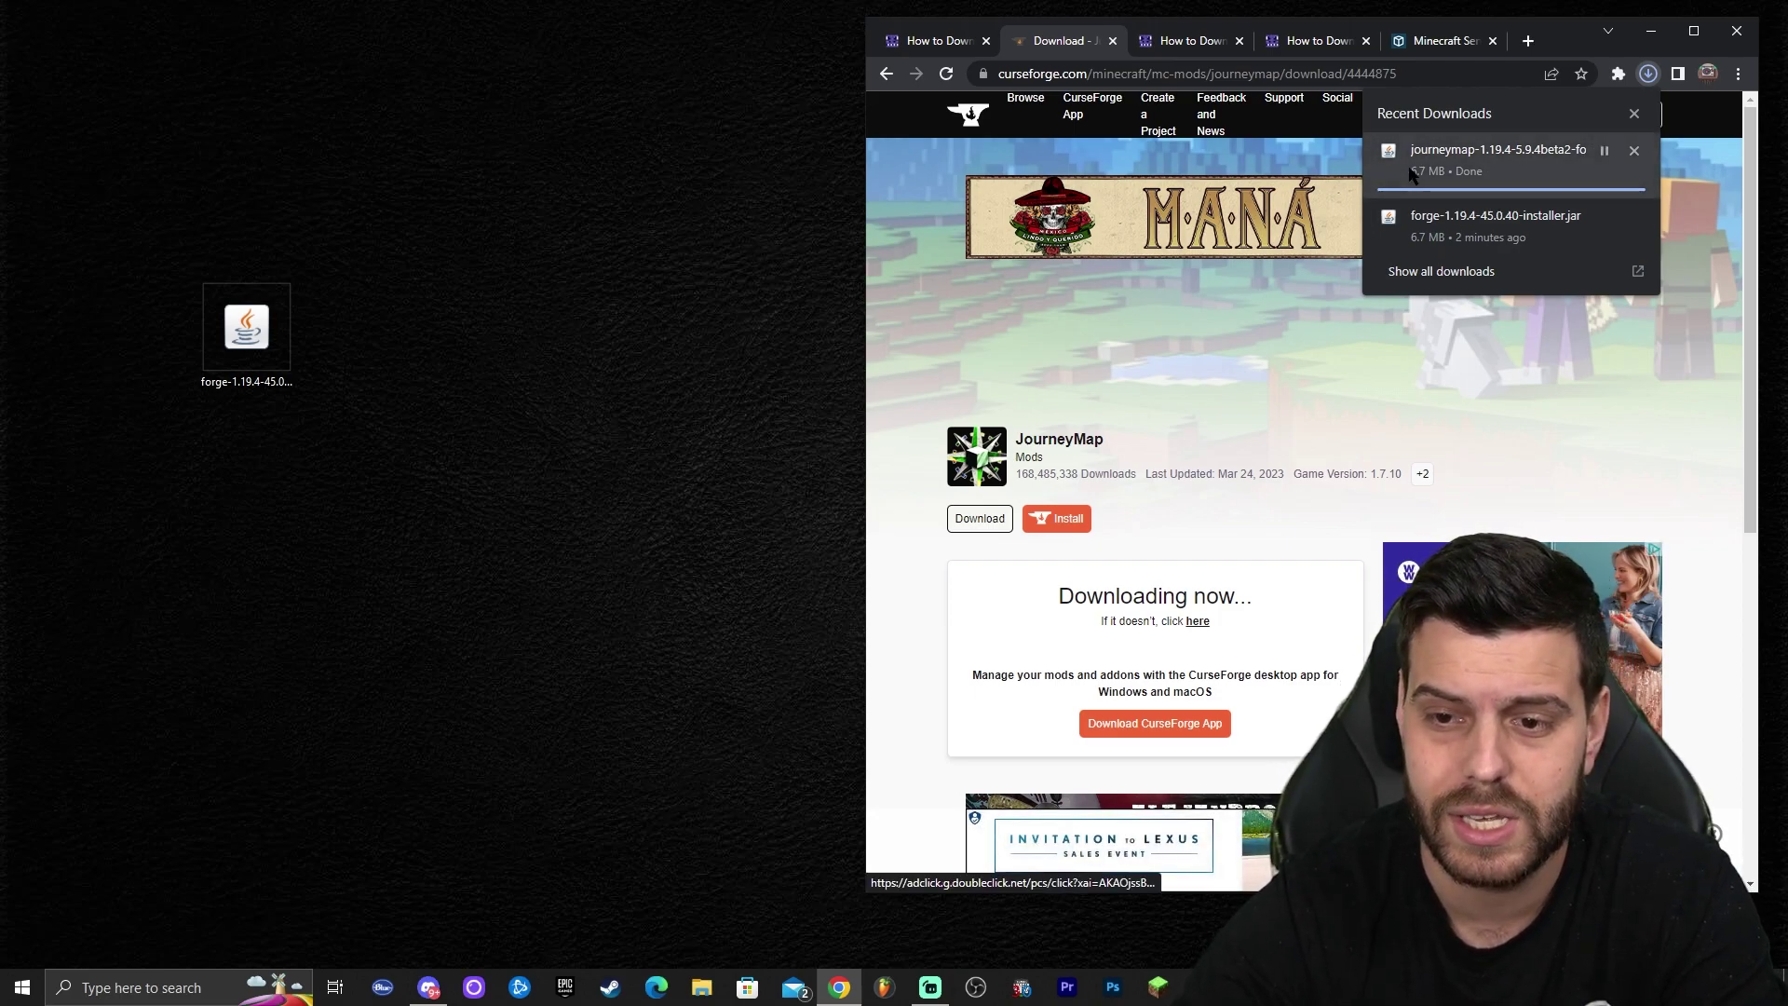
left_click_drag(1489, 158, 673, 261)
left_click_drag(395, 363, 399, 365)
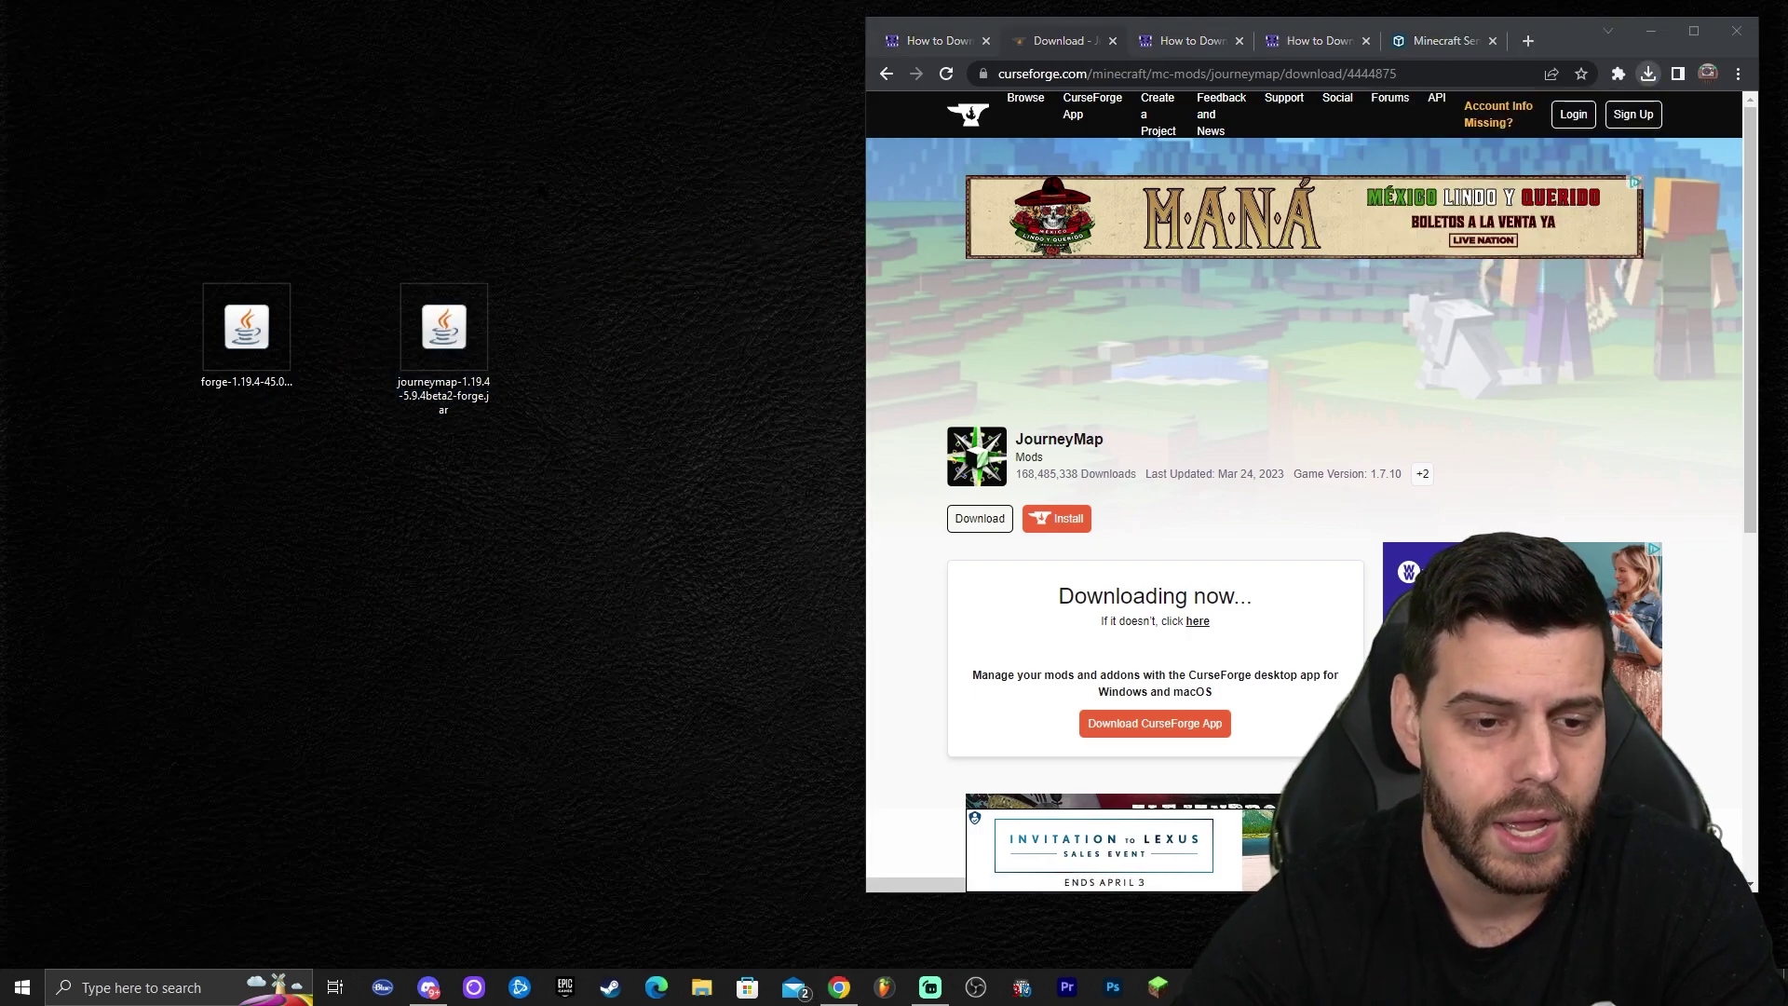